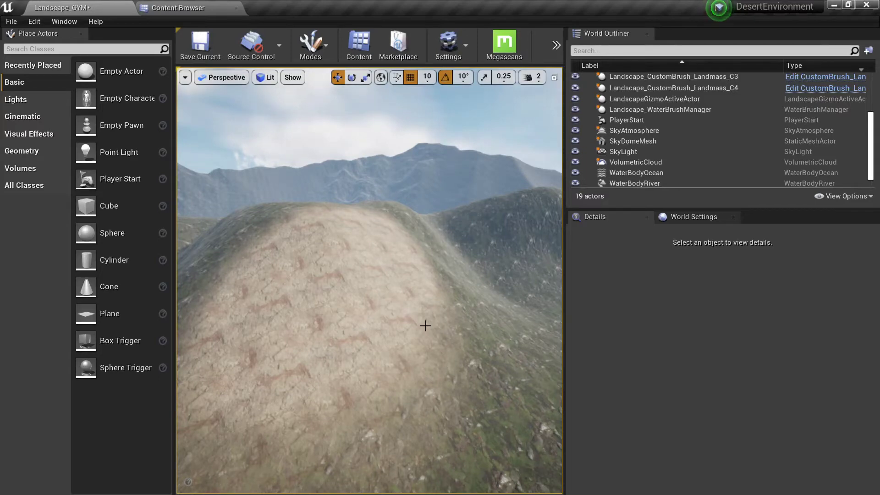
# Select the landscape and examine closely how the ground texture blends into the grass on the hillside
pyautogui.moveTo(407, 323); pyautogui.dragTo(407, 348, button='right')
pyautogui.press('w')
pyautogui.click(375, 227)
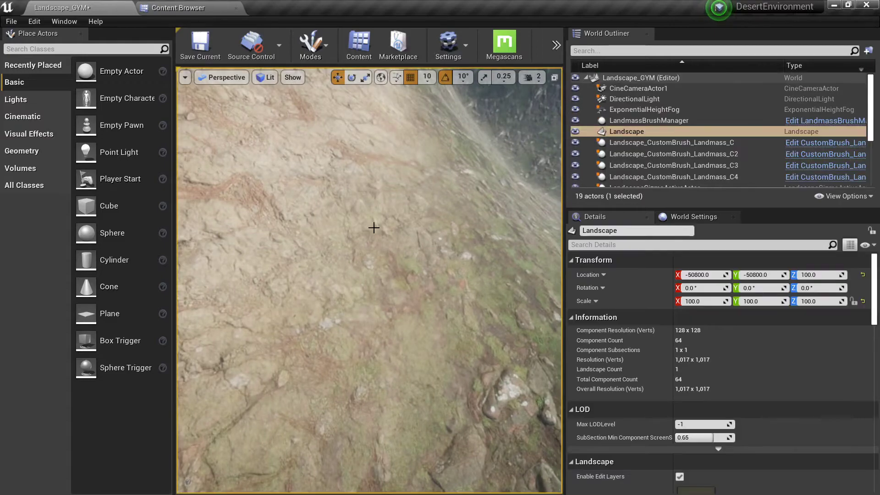
pyautogui.moveTo(374, 228); pyautogui.dragTo(439, 199)
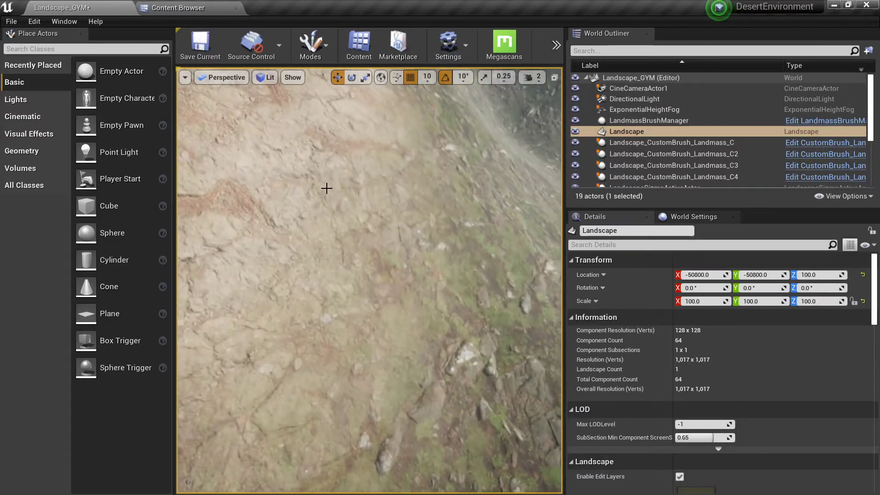
pyautogui.moveTo(409, 257)
pyautogui.mouseDown(button='right')
pyautogui.moveTo(376, 234)
pyautogui.moveTo(431, 271)
pyautogui.moveTo(417, 253)
pyautogui.mouseUp(button='right')
pyautogui.moveTo(409, 294); pyautogui.dragTo(411, 260)
# Annotate a screen capture of the texture transition with 100%, 50%, 0% and falloff lines, and discard the capture
pyautogui.press('Print')
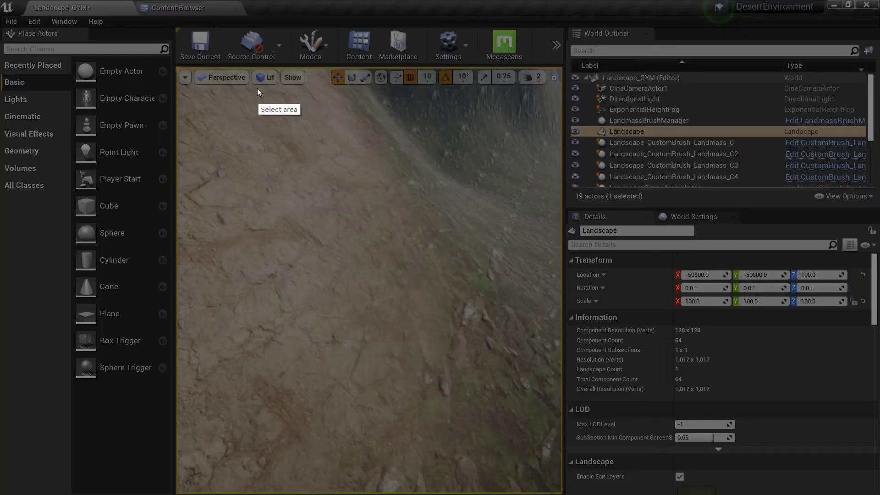
pyautogui.moveTo(168, 75); pyautogui.dragTo(568, 485)
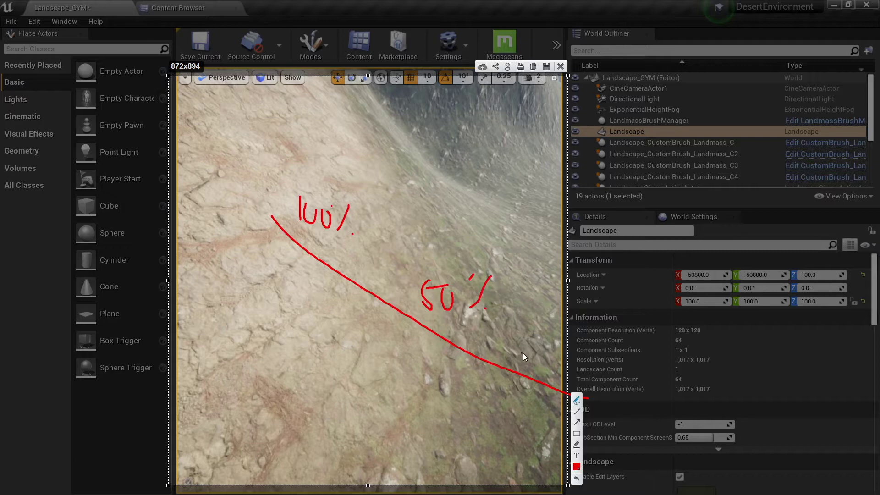
pyautogui.moveTo(555, 326); pyautogui.dragTo(537, 362)
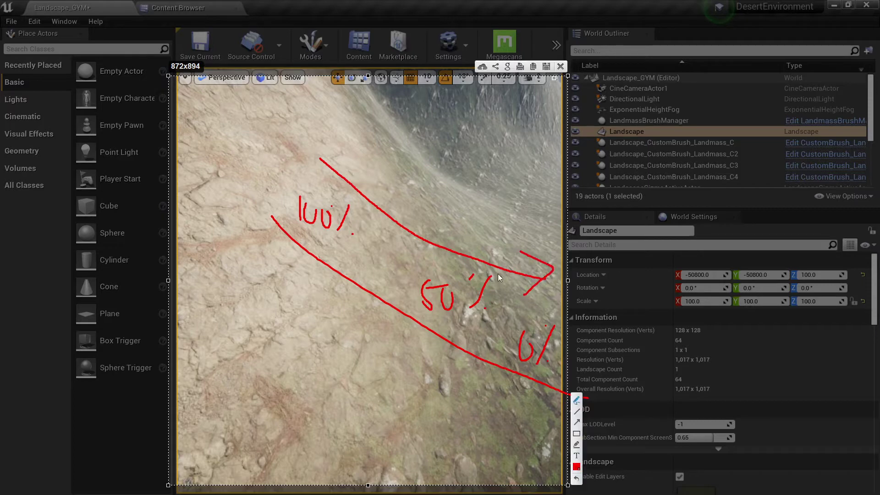
pyautogui.click(560, 67)
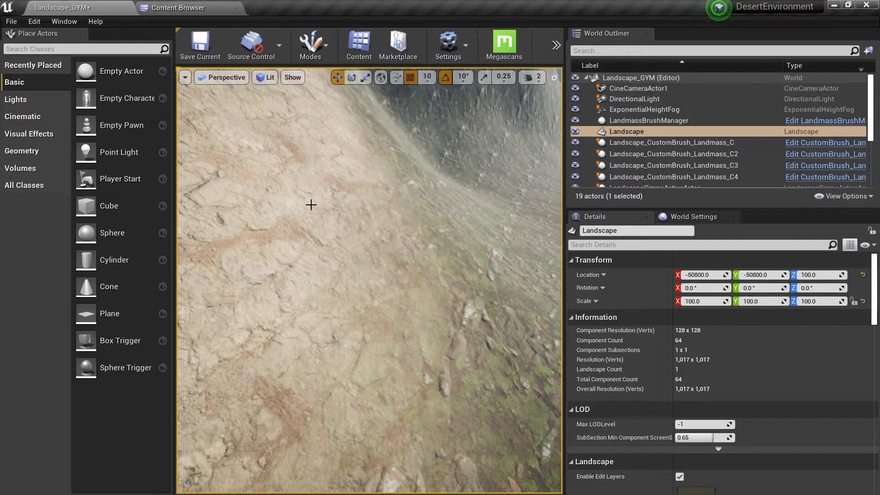
# Locate the landscape's assigned material MI_Landscape_base in the content folder and open the M_Landscape_Master material beside it
pyautogui.moveTo(369, 280); pyautogui.dragTo(385, 299, button='right')
pyautogui.press('s')
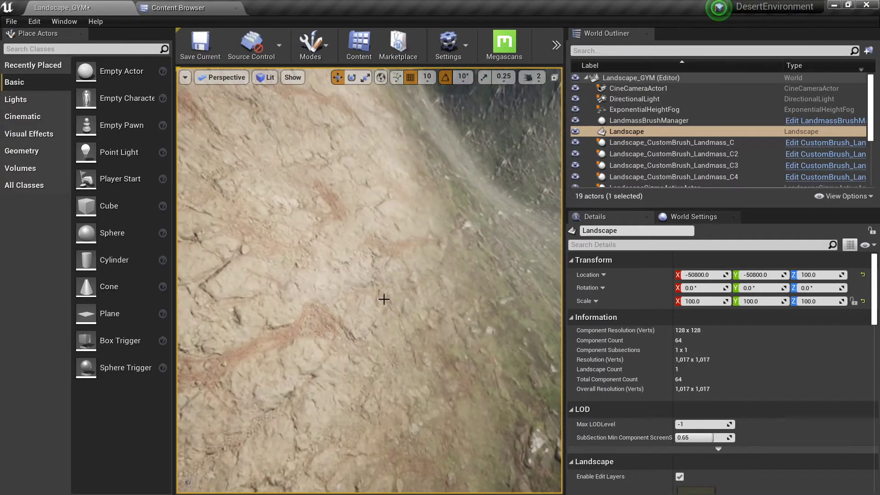
pyautogui.moveTo(489, 341); pyautogui.dragTo(421, 238, button='right')
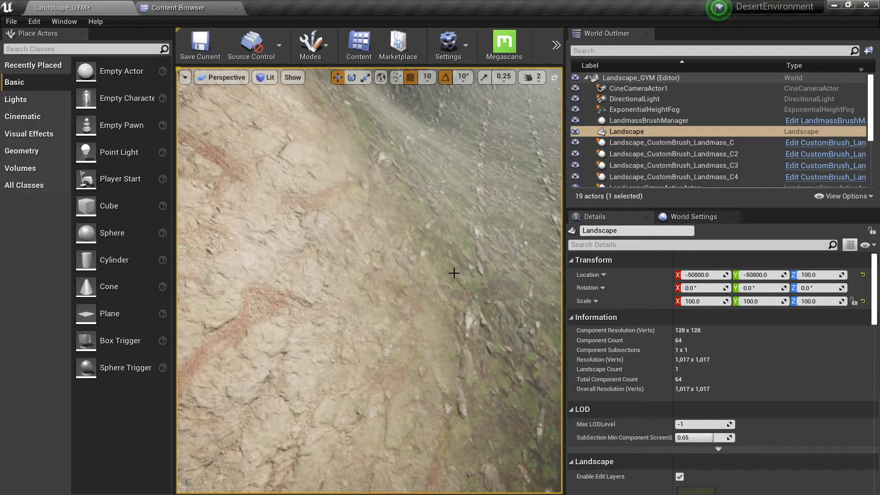
pyautogui.scroll(-5, 721, 325)
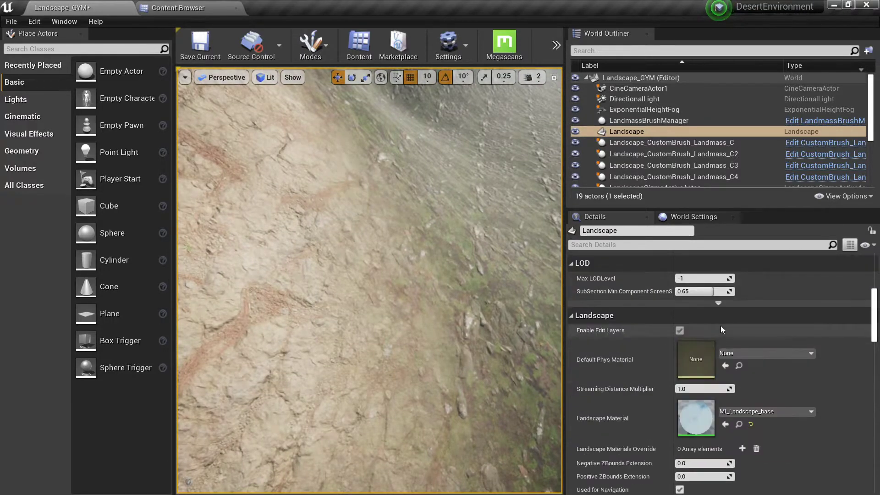
pyautogui.click(739, 420)
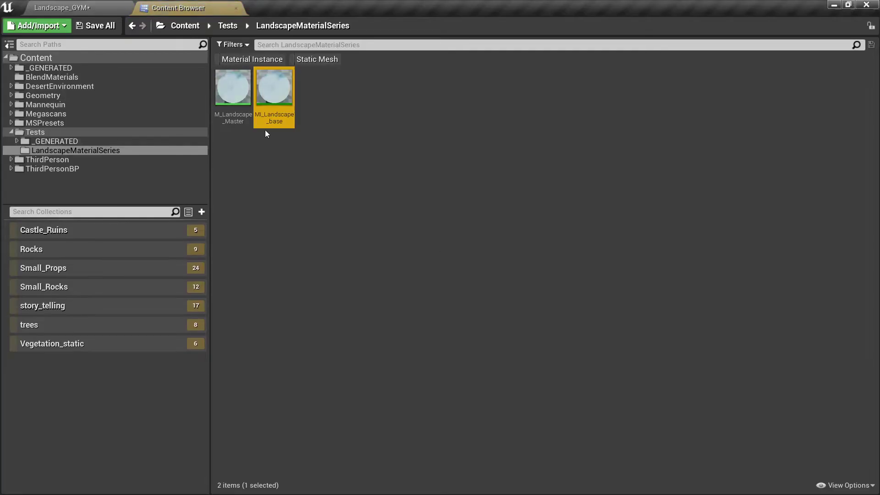
pyautogui.doubleClick(244, 108)
# Examine the grass and ground texture groups and how they feed the Layer Blend node in the material graph
pyautogui.scroll(-6, 454, 198)
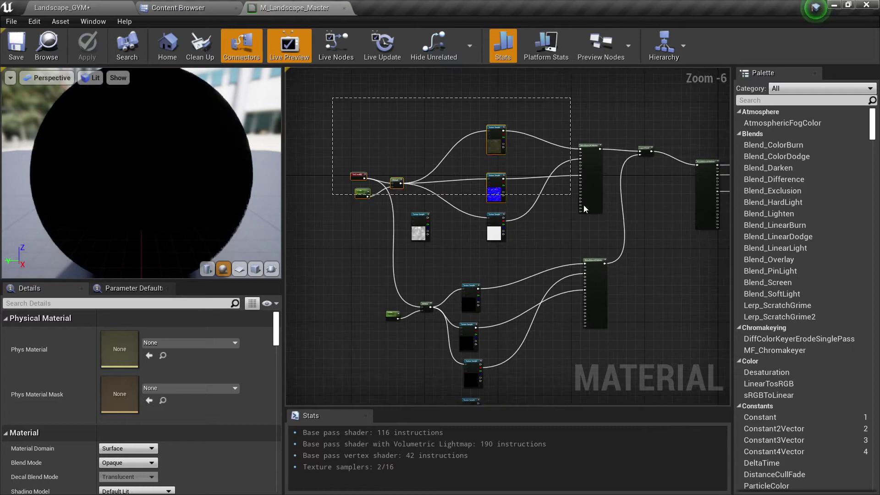
pyautogui.moveTo(584, 209); pyautogui.dragTo(592, 243)
pyautogui.scroll(2, 507, 242)
pyautogui.click(508, 238)
pyautogui.moveTo(559, 208); pyautogui.dragTo(559, 256, button='right')
pyautogui.scroll(-2, 559, 256)
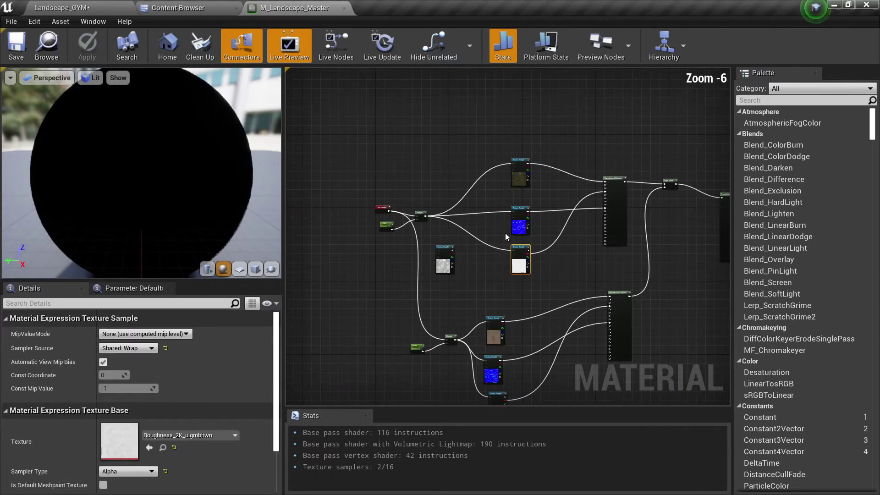
pyautogui.moveTo(627, 275); pyautogui.dragTo(627, 275)
pyautogui.moveTo(626, 275); pyautogui.dragTo(599, 213, button='right')
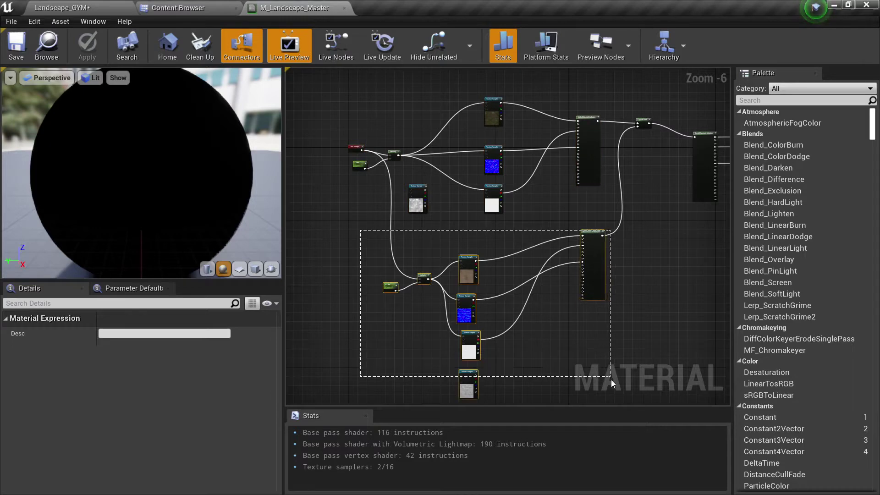
pyautogui.scroll(6, 596, 156)
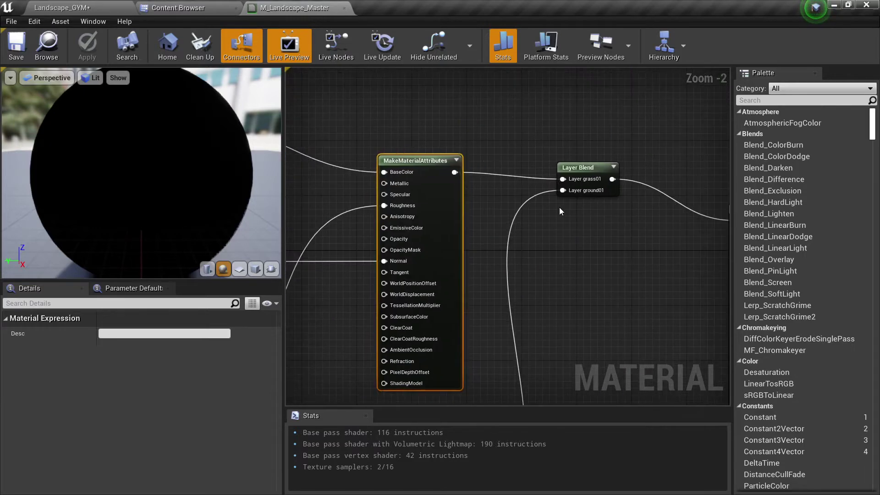
pyautogui.click(595, 163)
pyautogui.scroll(-2, 647, 264)
pyautogui.moveTo(638, 260); pyautogui.dragTo(403, 222, button='right')
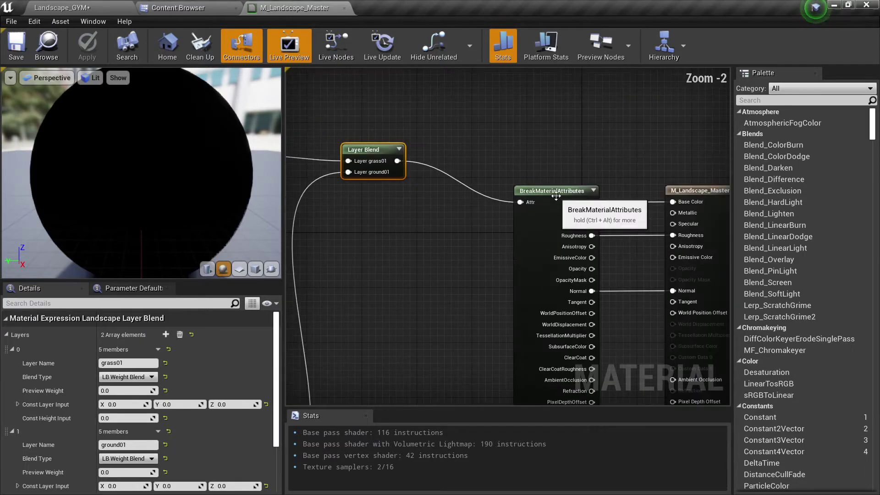
# Move the BreakMaterialAttributes node slightly closer to the M_Landscape_Master output node
pyautogui.click(557, 199)
pyautogui.moveTo(565, 193)
pyautogui.mouseDown()
pyautogui.moveTo(582, 194)
pyautogui.moveTo(572, 193)
pyautogui.moveTo(576, 205)
pyautogui.mouseUp()
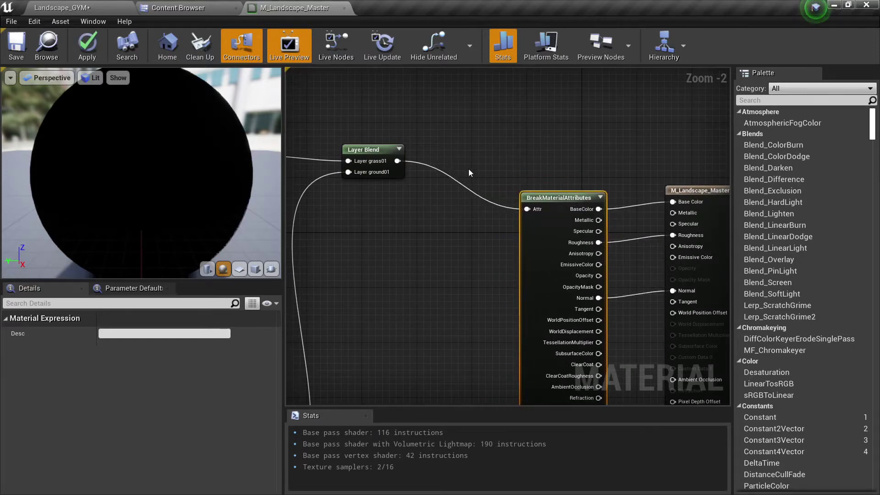
pyautogui.scroll(-4, 527, 155)
pyautogui.moveTo(521, 134); pyautogui.dragTo(657, 243)
pyautogui.scroll(4, 549, 193)
pyautogui.moveTo(522, 171); pyautogui.dragTo(562, 164)
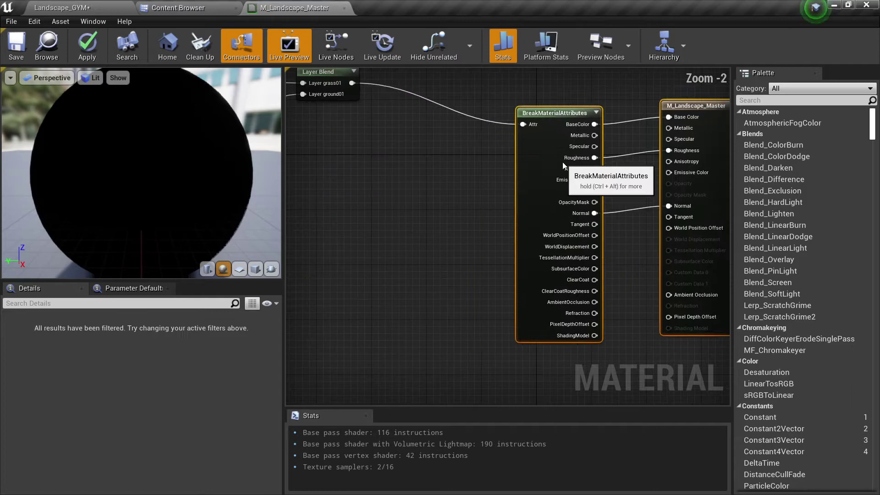
pyautogui.click(471, 182)
pyautogui.moveTo(468, 183); pyautogui.dragTo(447, 234, button='right')
# Try enabling Use Material Attributes on the master material and undo the change
pyautogui.scroll(-3, 158, 382)
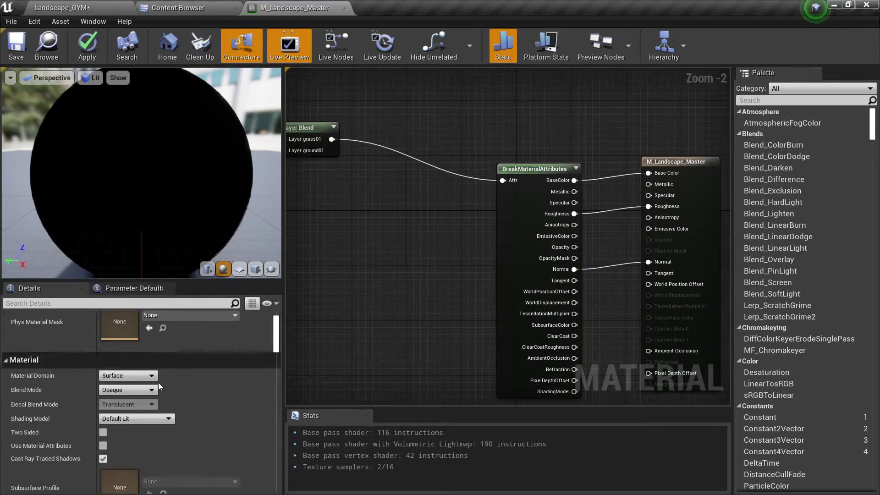
pyautogui.click(103, 446)
pyautogui.moveTo(598, 133); pyautogui.dragTo(589, 142, button='right')
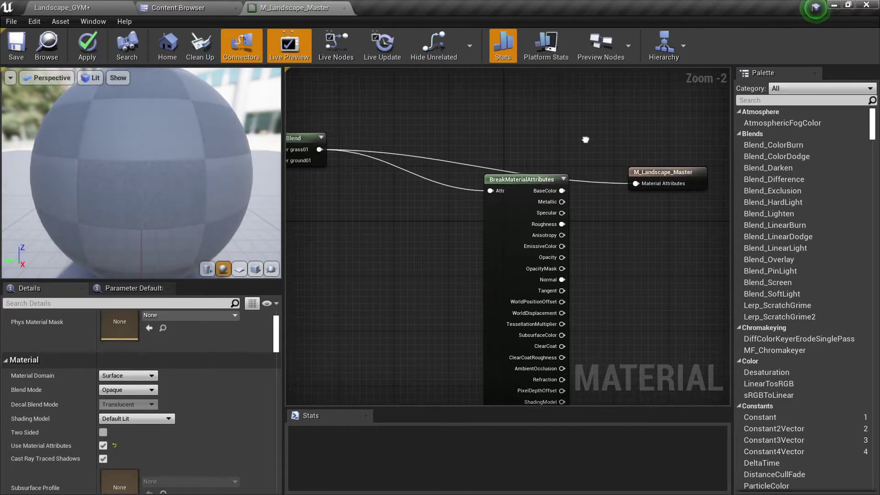
pyautogui.hotkey('ctrl', 'z')
# Examine the chain from the MakeMaterialAttributes nodes through Layer Blend to BreakMaterialAttributes
pyautogui.moveTo(430, 274); pyautogui.dragTo(489, 269, button='right')
pyautogui.scroll(-2, 587, 216)
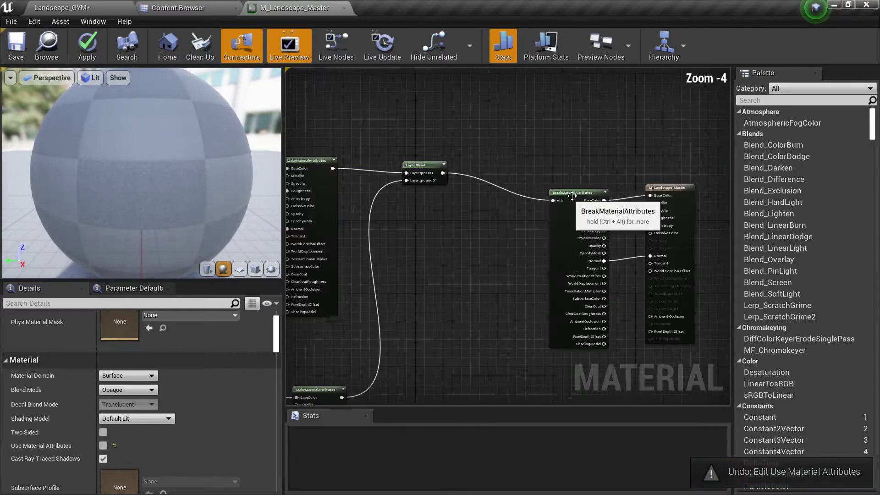
pyautogui.scroll(3, 459, 195)
pyautogui.scroll(-3, 459, 188)
pyautogui.click(456, 178)
pyautogui.moveTo(456, 178); pyautogui.dragTo(648, 168, button='right')
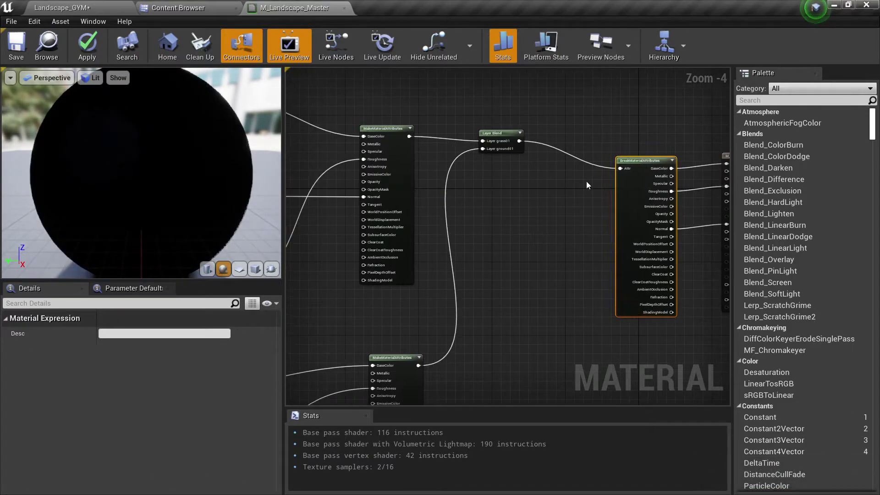
pyautogui.scroll(-3, 558, 205)
pyautogui.scroll(6, 550, 176)
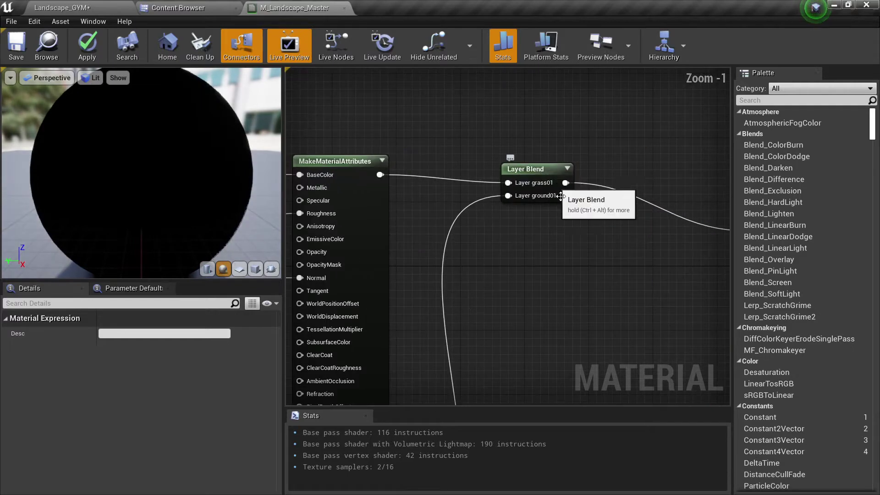
# Select the Layer Blend node and review the blend types offered for the grass01 layer
pyautogui.click(544, 178)
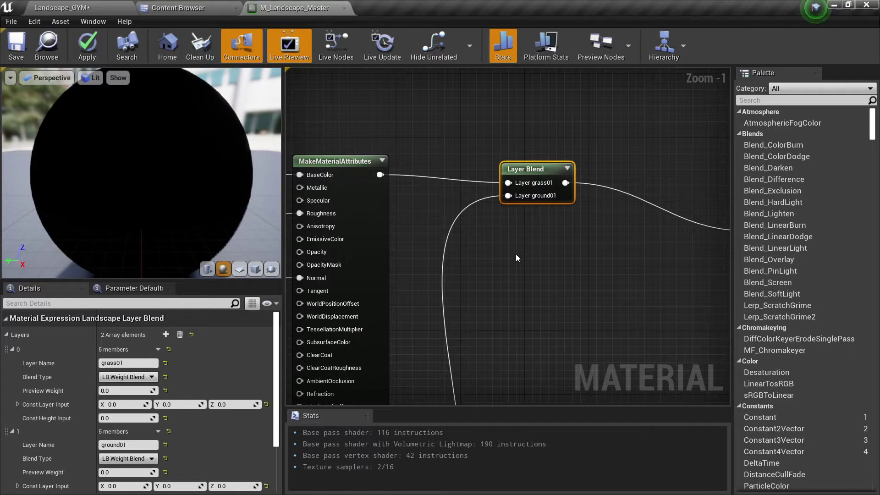
pyautogui.scroll(-2, 516, 254)
pyautogui.scroll(1, 502, 268)
pyautogui.moveTo(502, 268); pyautogui.dragTo(508, 216, button='right')
pyautogui.scroll(1, 507, 216)
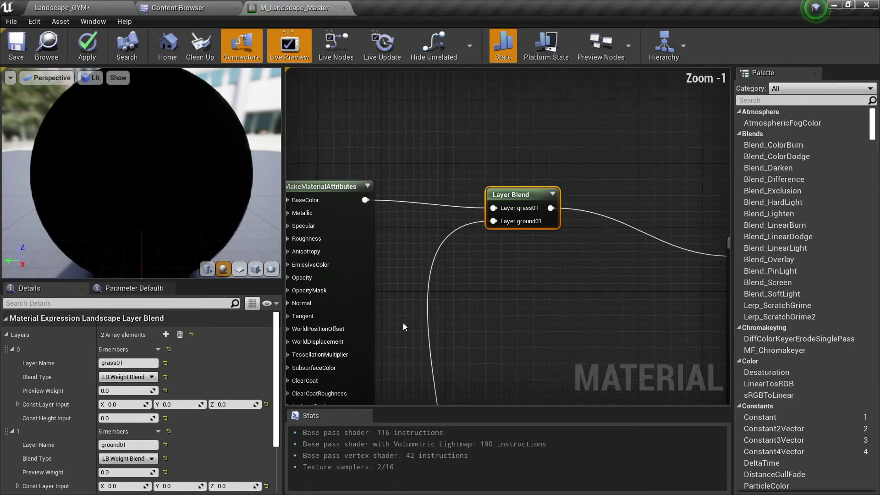
pyautogui.click(138, 376)
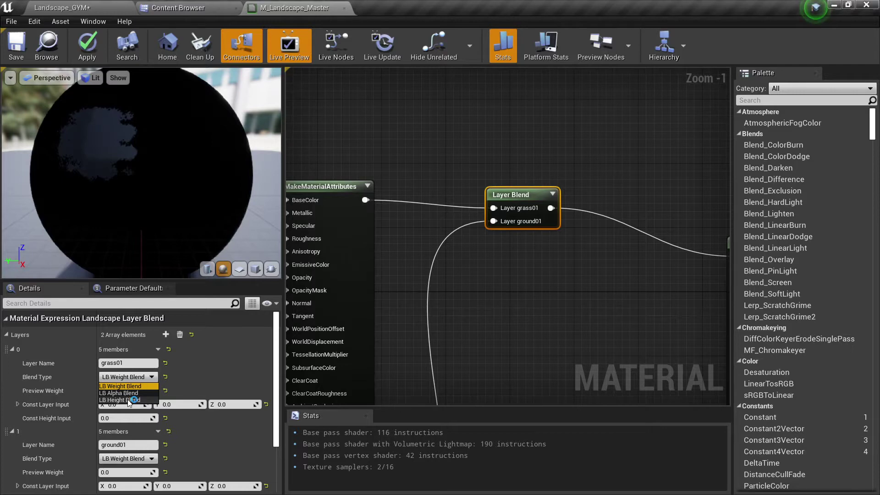
pyautogui.moveTo(507, 327); pyautogui.dragTo(440, 281, button='right')
pyautogui.scroll(1, 428, 219)
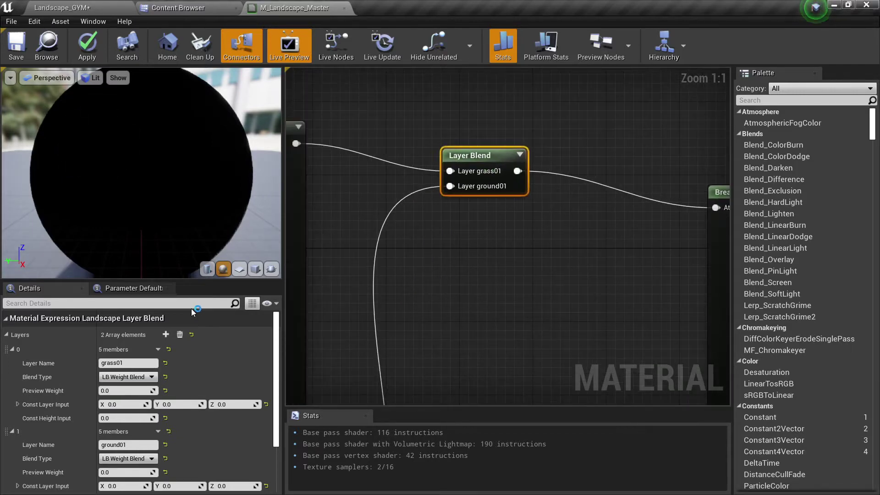
pyautogui.click(141, 377)
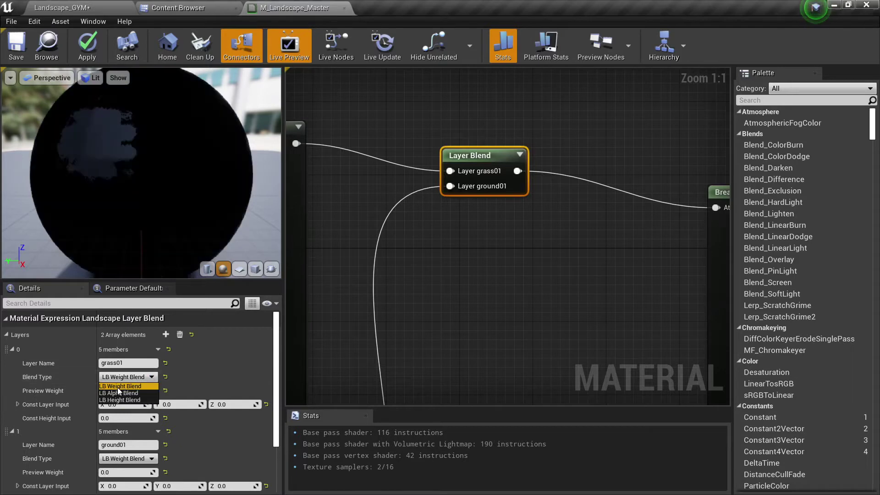
pyautogui.moveTo(494, 300); pyautogui.dragTo(476, 291, button='right')
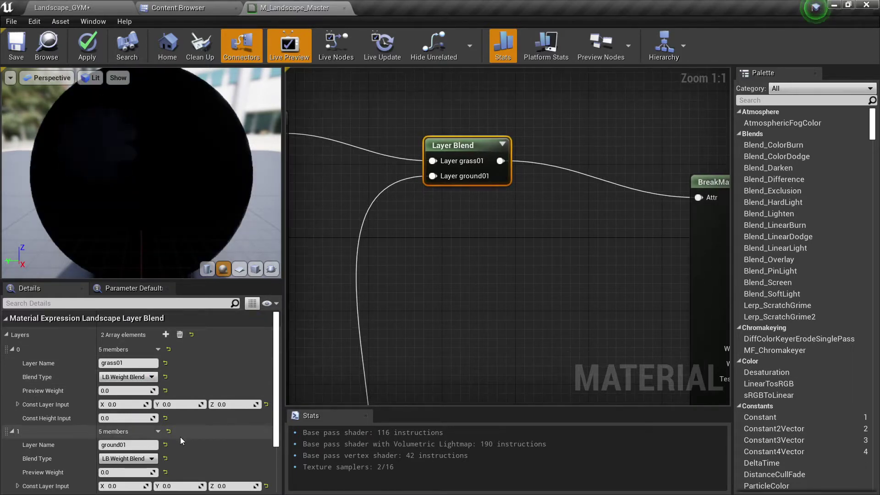
# Set the ground01 layer's blend type to LB Height Blend on the Layer Blend node
pyautogui.scroll(-3, 92, 410)
pyautogui.click(130, 404)
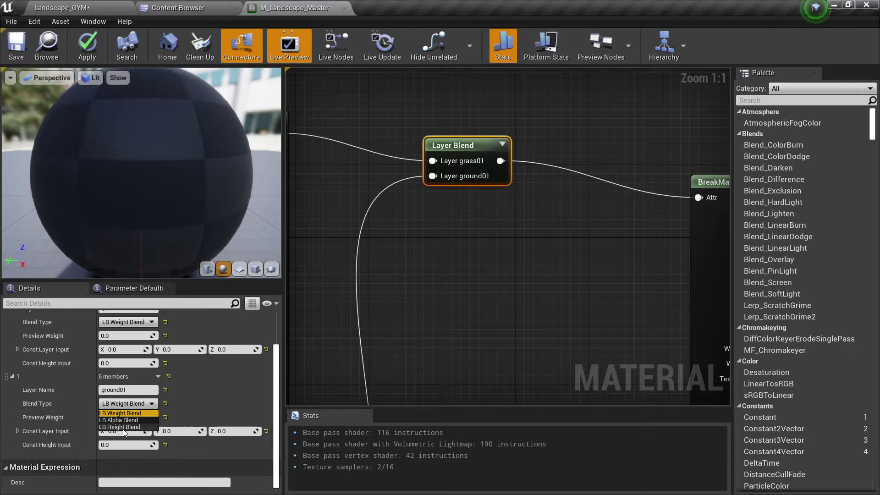
pyautogui.click(126, 427)
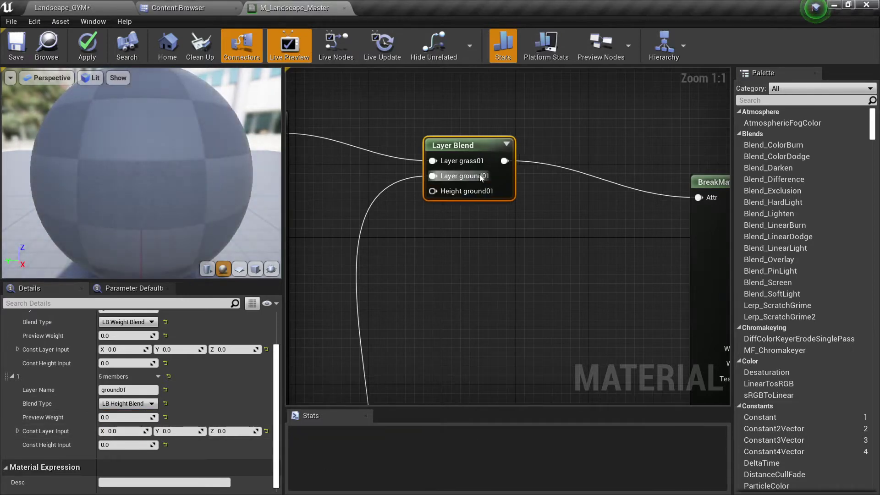
pyautogui.moveTo(478, 166); pyautogui.dragTo(476, 130)
pyautogui.click(455, 133)
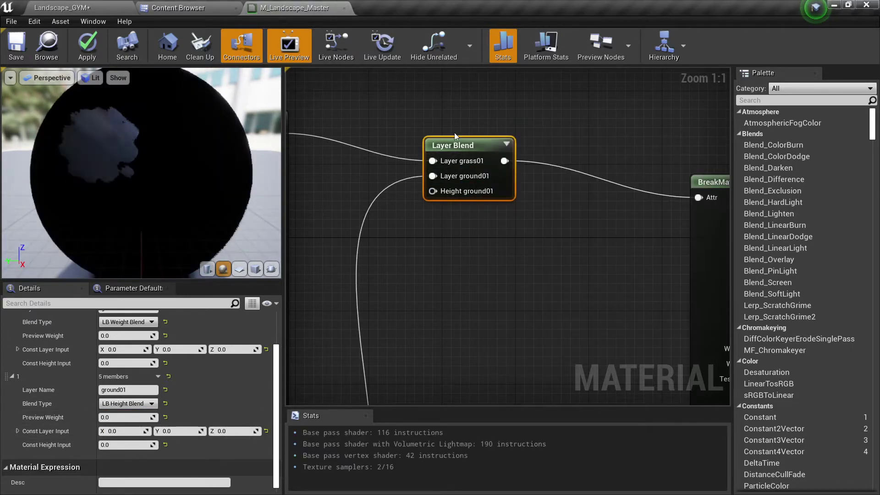
# Move the grass displacement Texture Sample below the roughness sample and connect the grass tiling Multiply output to its UVs
pyautogui.moveTo(442, 267); pyautogui.dragTo(506, 286, button='right')
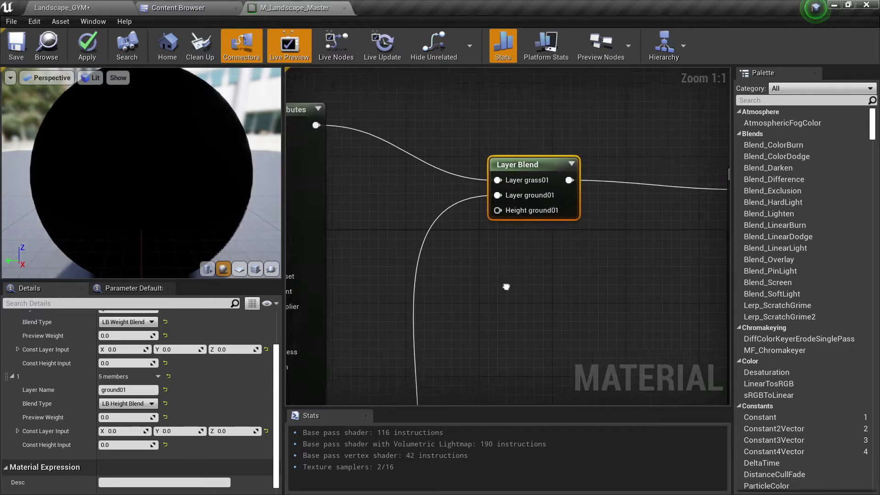
pyautogui.scroll(-8, 506, 287)
pyautogui.moveTo(506, 267); pyautogui.dragTo(479, 222)
pyautogui.click(463, 255)
pyautogui.scroll(5, 353, 257)
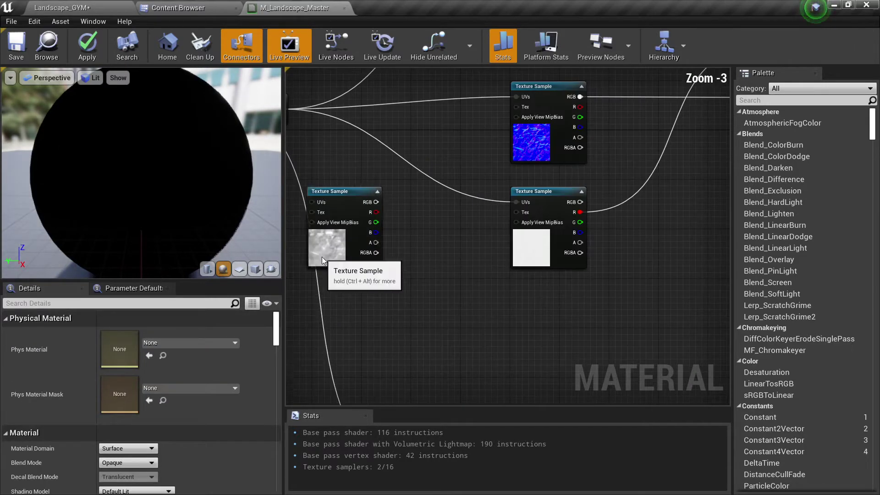
pyautogui.moveTo(337, 231); pyautogui.dragTo(552, 310)
pyautogui.scroll(-1, 455, 245)
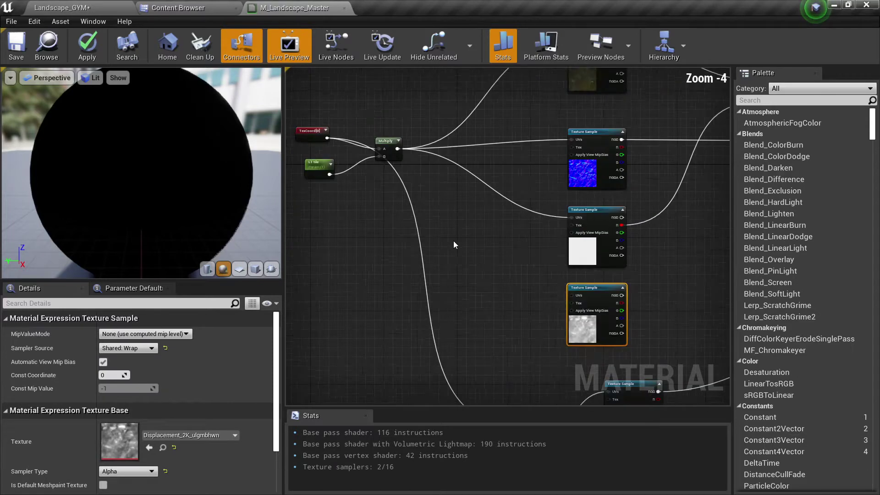
pyautogui.moveTo(397, 148); pyautogui.dragTo(573, 295)
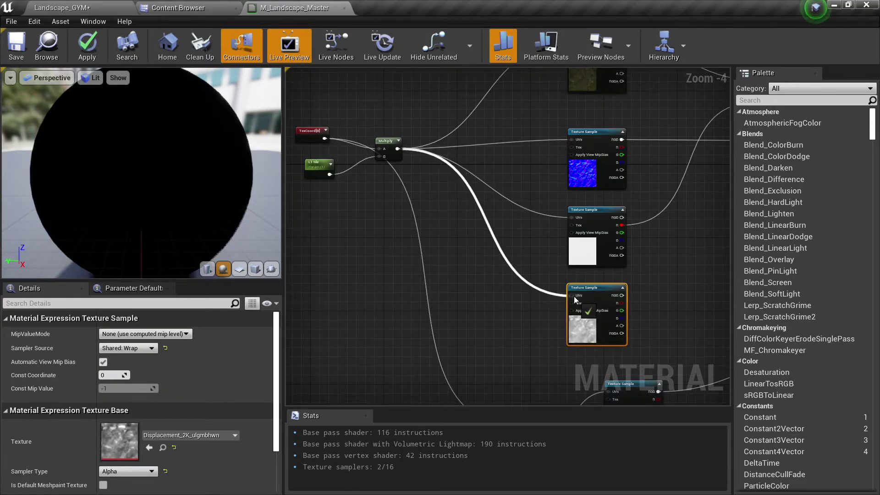
# Connect the grass tiling Multiply output to the UVs of the ground displacement Texture Sample
pyautogui.moveTo(519, 320); pyautogui.dragTo(455, 223, button='right')
pyautogui.scroll(-2, 455, 223)
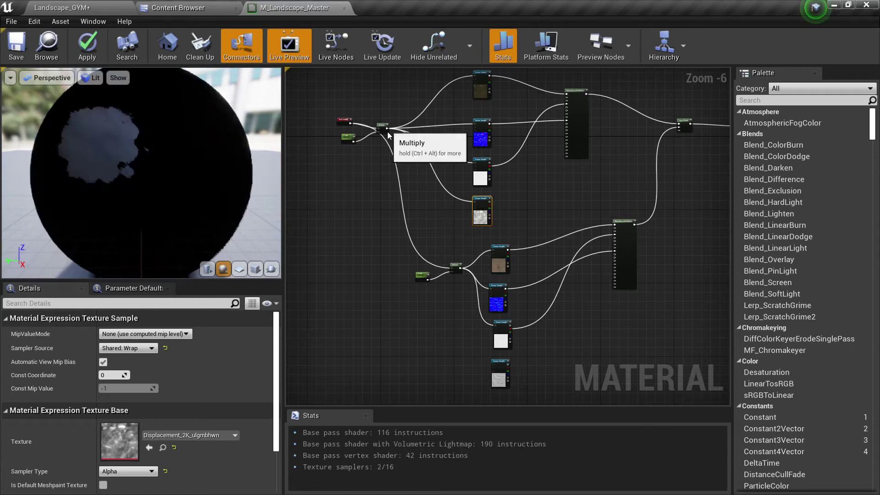
pyautogui.click(392, 132)
pyautogui.scroll(4, 393, 133)
pyautogui.scroll(1, 393, 132)
pyautogui.moveTo(393, 133); pyautogui.dragTo(557, 306)
pyautogui.click(623, 286)
pyautogui.scroll(-6, 623, 285)
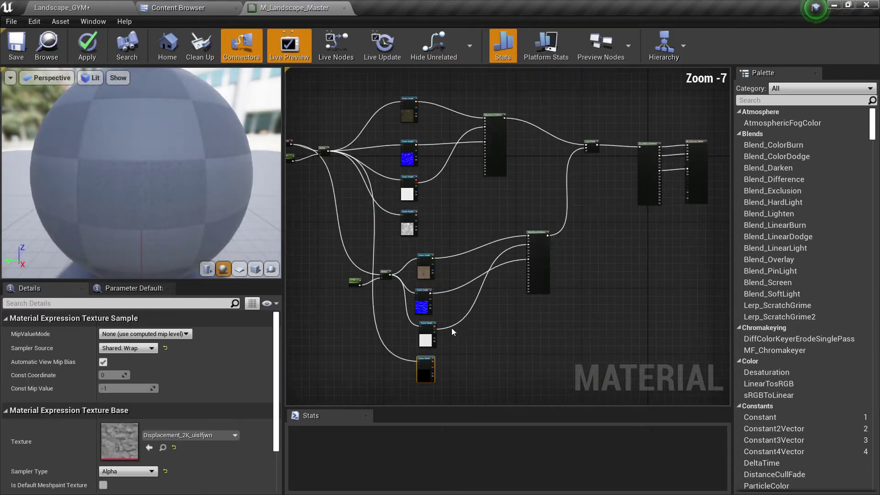
# Connect the R output of the ground displacement Texture Sample to the Height ground01 input of the Layer Blend node
pyautogui.scroll(7, 610, 145)
pyautogui.click(610, 145)
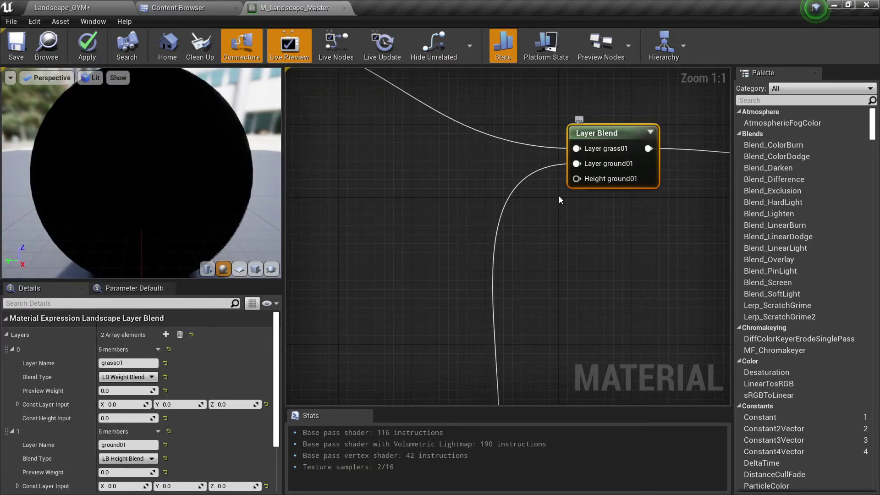
pyautogui.scroll(-6, 574, 139)
pyautogui.scroll(6, 464, 364)
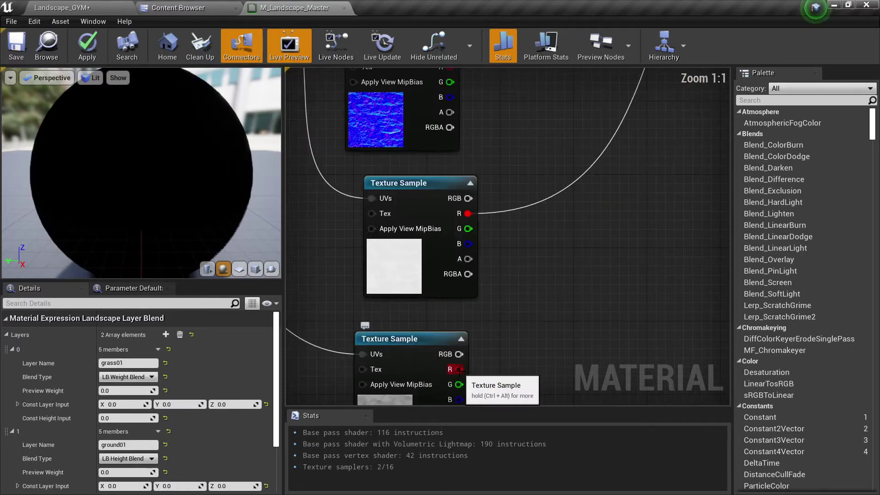
pyautogui.scroll(-1, 459, 370)
pyautogui.moveTo(457, 370); pyautogui.dragTo(649, 220)
pyautogui.moveTo(649, 220); pyautogui.dragTo(549, 235, button='right')
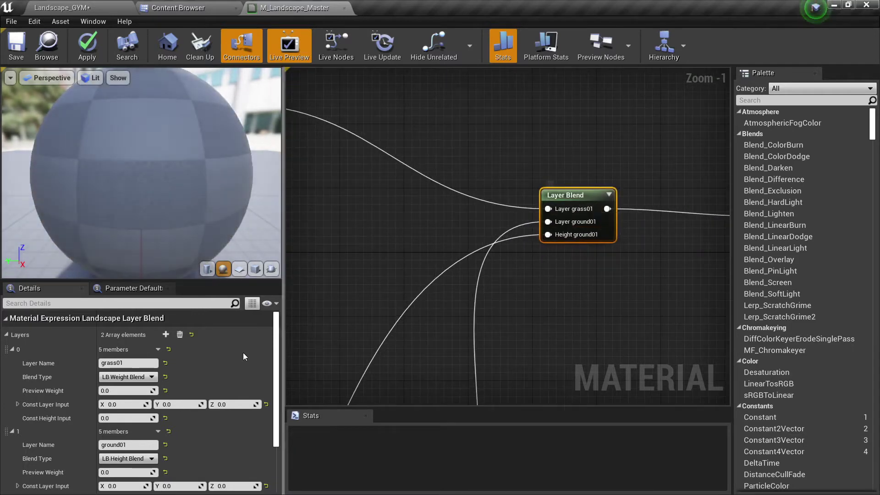
# Apply the Layer Blend changes to the landscape material and save it
pyautogui.scroll(-2, 183, 392)
pyautogui.moveTo(518, 325); pyautogui.dragTo(303, 365, button='right')
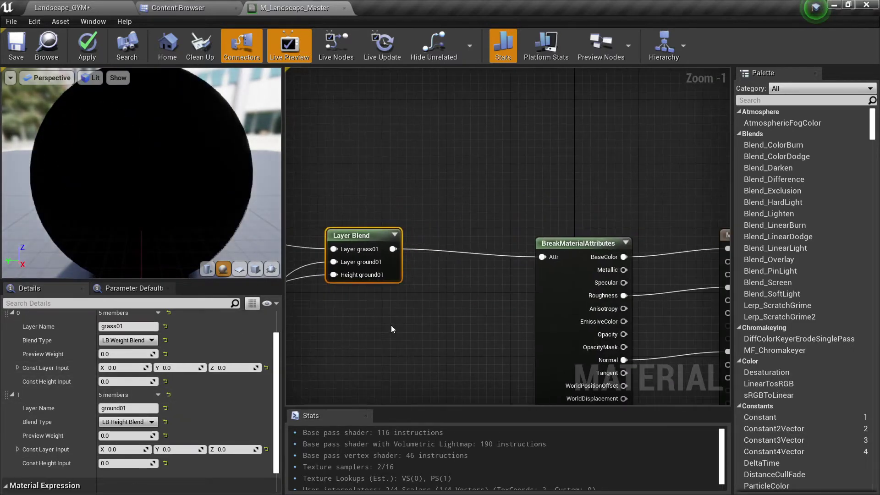
pyautogui.moveTo(392, 329); pyautogui.dragTo(379, 300, button='right')
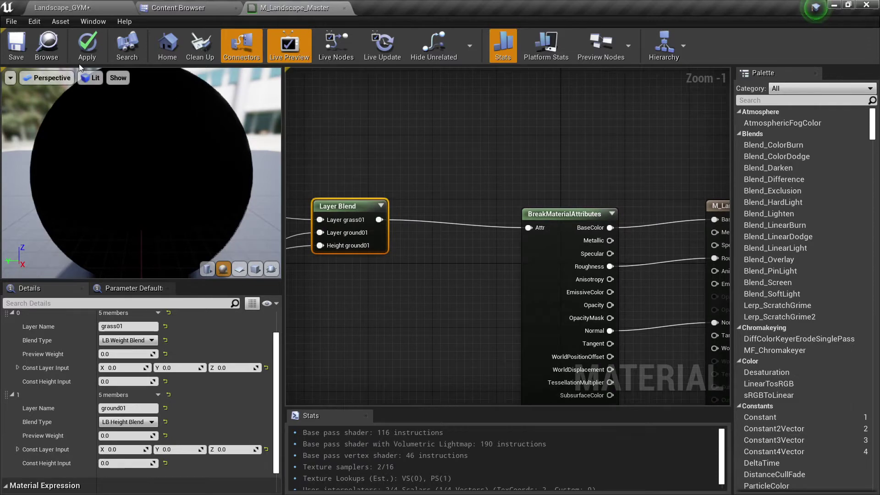
pyautogui.click(93, 53)
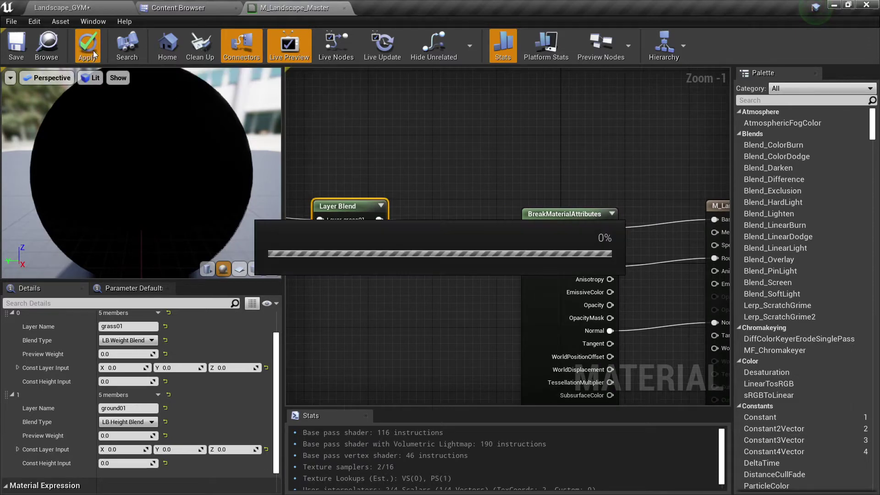
pyautogui.hotkey('ctrl', 's')
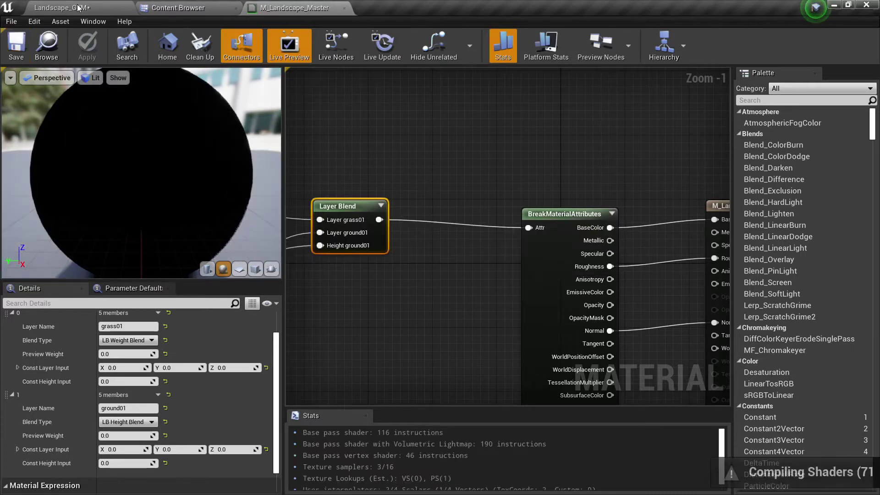
# Switch to the Landscape_GYM level, inspect the transition between grass and ground, and save the level
pyautogui.click(78, 7)
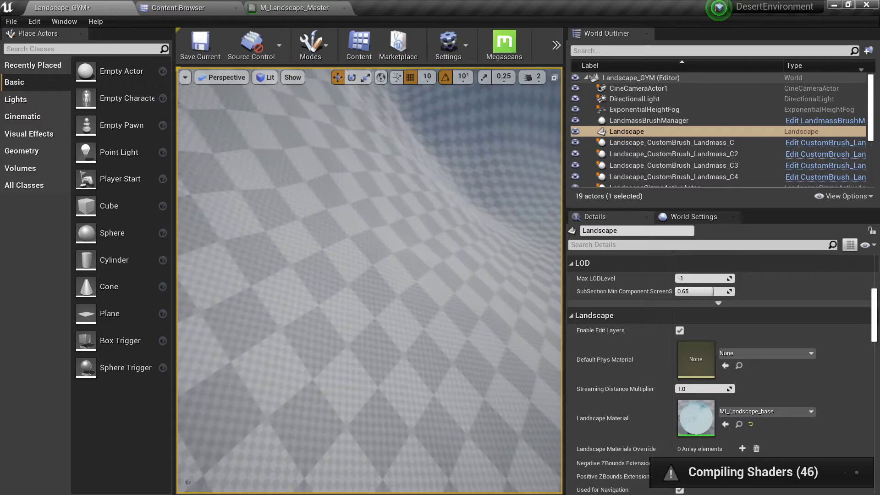
pyautogui.press('w')
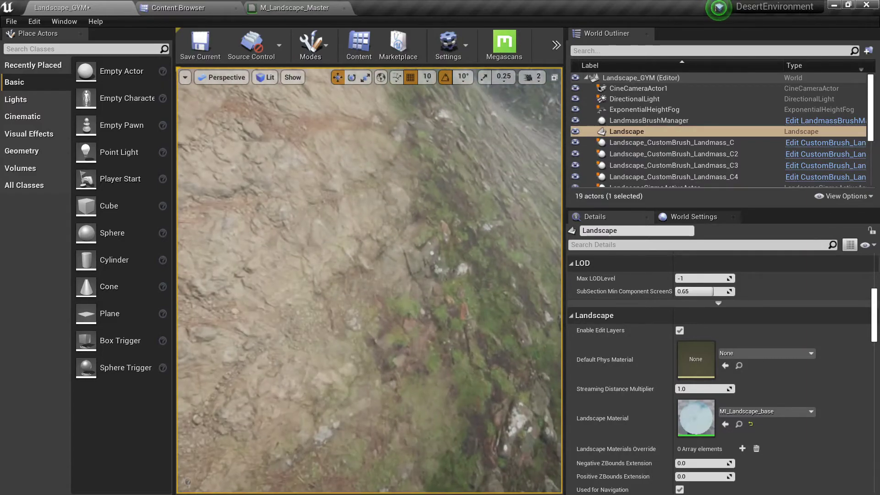
pyautogui.moveTo(423, 291); pyautogui.dragTo(423, 292, button='right')
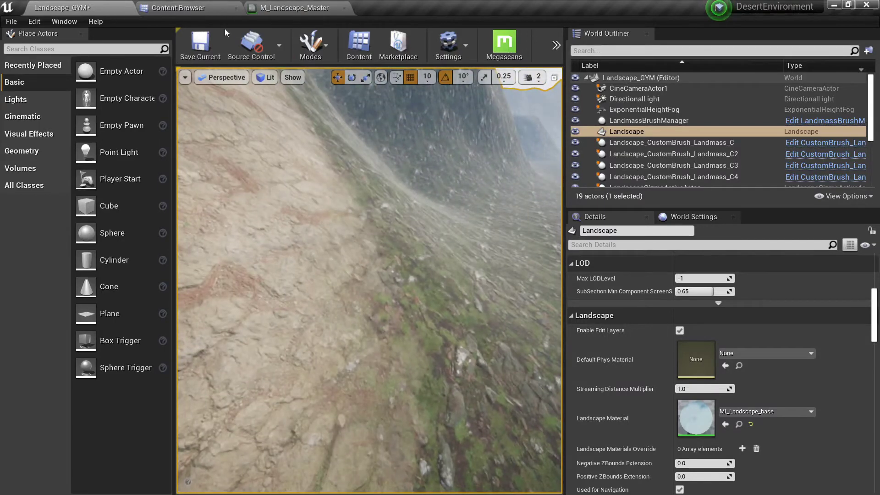
pyautogui.hotkey('ctrl', 's')
pyautogui.moveTo(279, 234); pyautogui.dragTo(279, 234, button='right')
pyautogui.moveTo(333, 285); pyautogui.dragTo(333, 285, button='right')
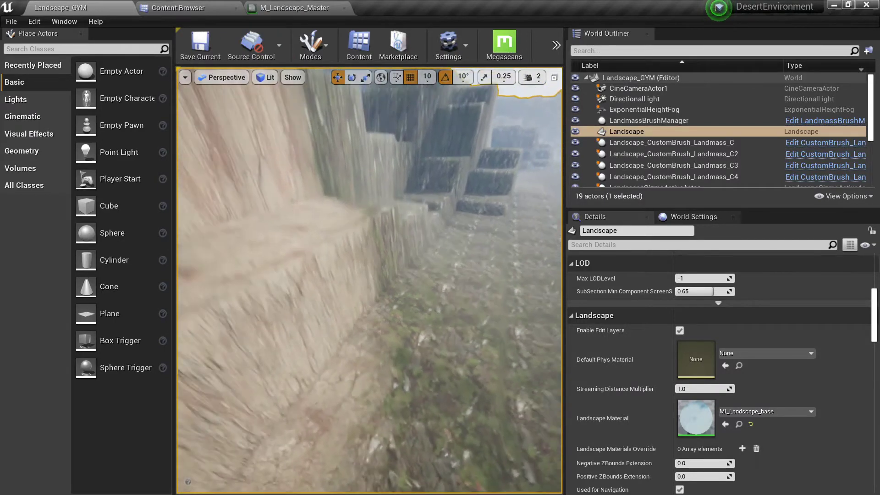
# Reload Landscape_GYM by creating a new Default level and reopening Landscape_GYM from the DesertEnvironment Levels folder
pyautogui.click(11, 21)
pyautogui.click(28, 44)
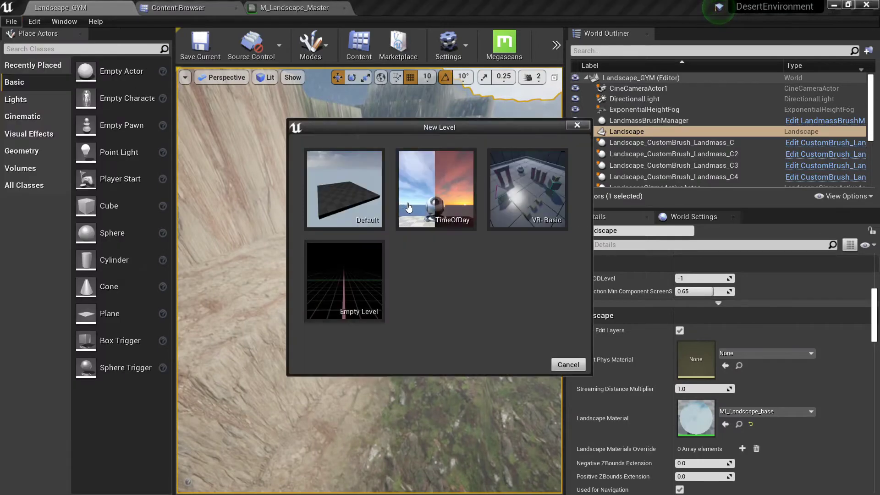
pyautogui.click(338, 213)
pyautogui.click(11, 22)
pyautogui.click(21, 55)
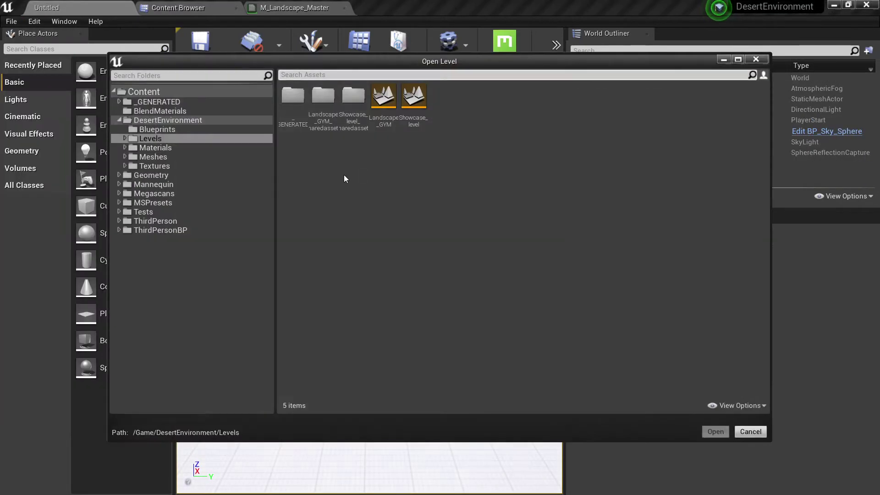
pyautogui.click(390, 119)
pyautogui.doubleClick(390, 119)
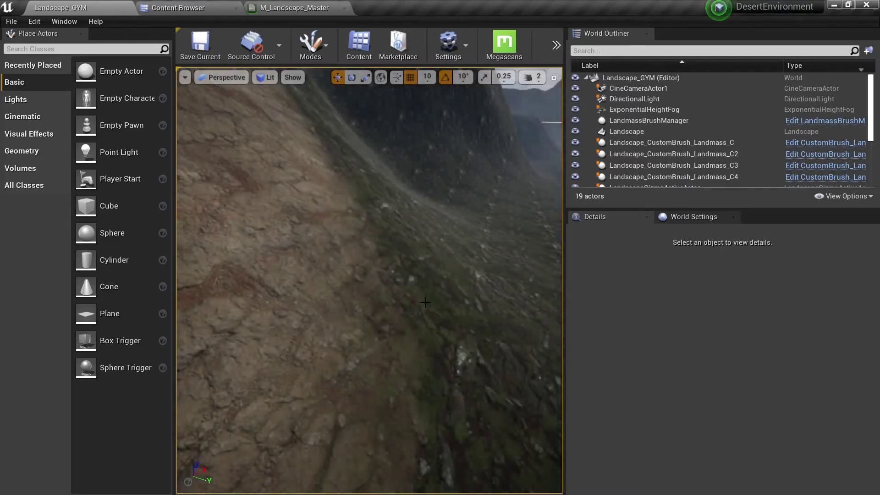
pyautogui.moveTo(450, 342)
pyautogui.mouseDown(button='right')
pyautogui.moveTo(404, 367)
pyautogui.moveTo(408, 312)
pyautogui.moveTo(449, 342)
pyautogui.mouseUp(button='right')
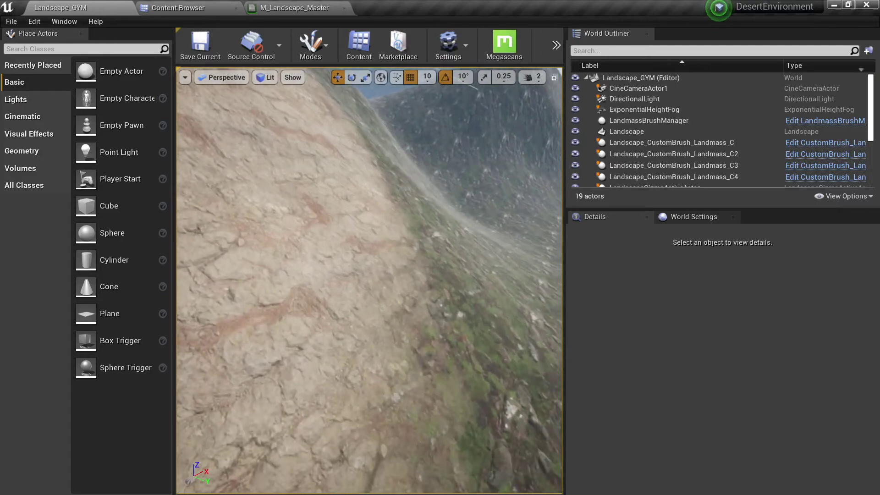
# Return to the M_Landscape_Master graph, start previewing the ground displacement Texture Sample, and inspect it on the preview sphere
pyautogui.click(216, 8)
pyautogui.click(332, 8)
pyautogui.moveTo(401, 183); pyautogui.dragTo(579, 203, button='right')
pyautogui.scroll(-5, 579, 202)
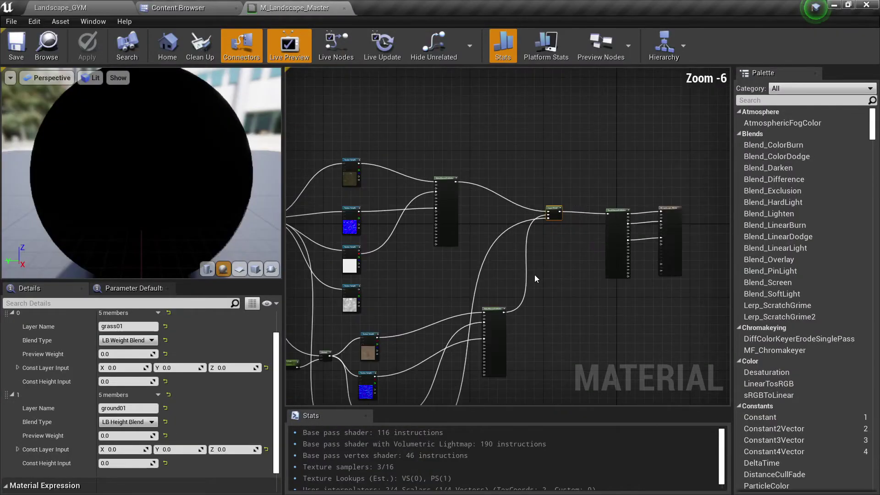
pyautogui.scroll(5, 554, 282)
pyautogui.moveTo(547, 287); pyautogui.dragTo(546, 300, button='right')
pyautogui.scroll(-4, 546, 300)
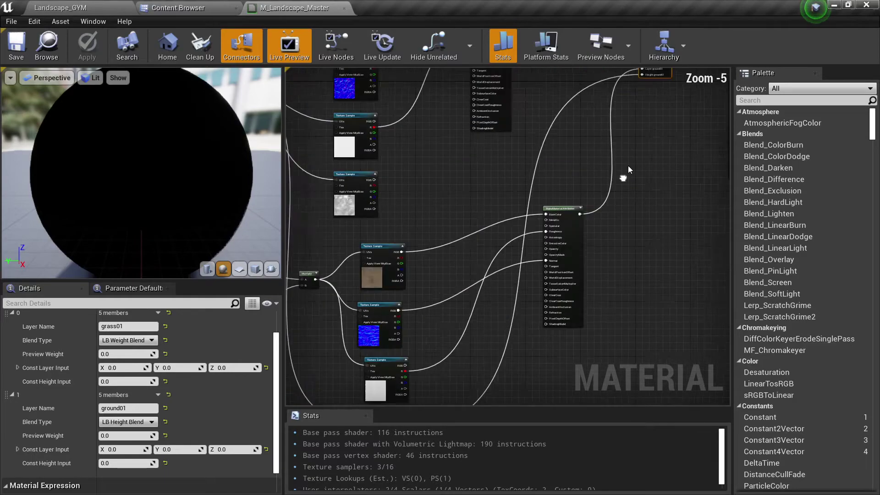
pyautogui.scroll(5, 372, 312)
pyautogui.click(378, 318)
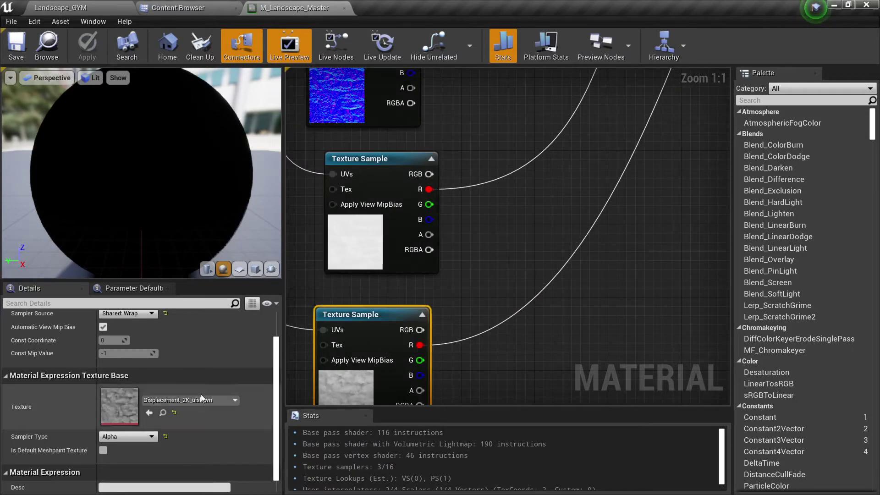
pyautogui.moveTo(359, 317); pyautogui.dragTo(475, 199, button='right')
pyautogui.rightClick(478, 211)
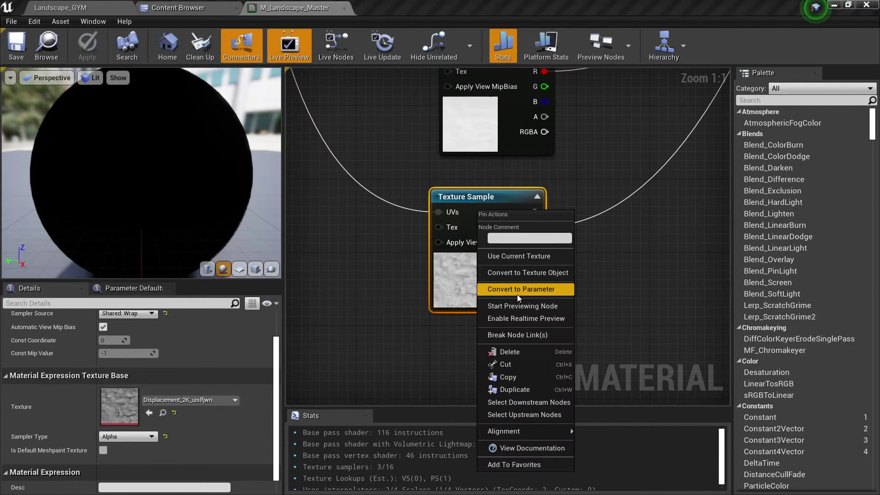
pyautogui.click(510, 307)
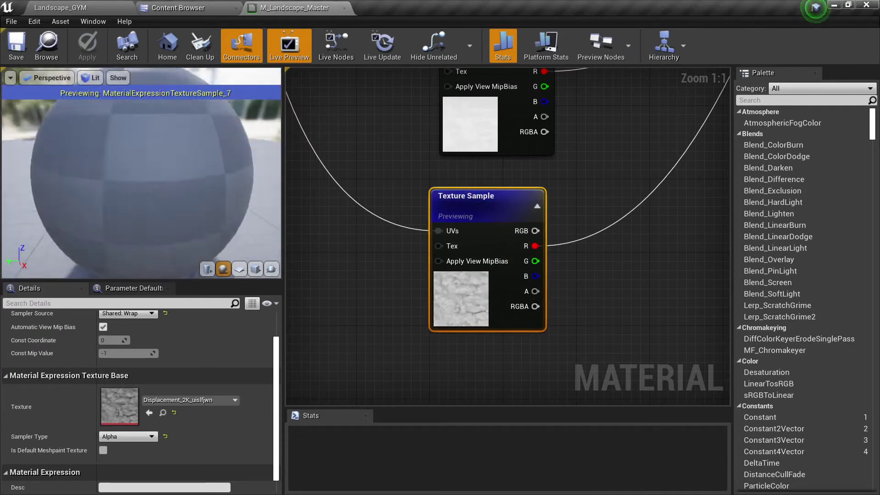
pyautogui.moveTo(141, 179); pyautogui.dragTo(86, 170)
pyautogui.moveTo(175, 174); pyautogui.dragTo(183, 172)
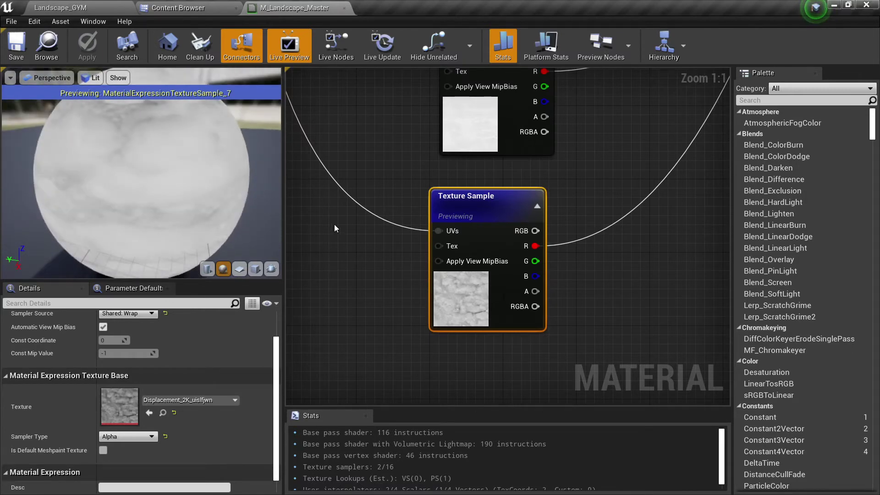
# Sketch a stepped height profile with grass strokes on its ledges over a screen capture, and close the capture
pyautogui.press('Print')
pyautogui.moveTo(215, 54)
pyautogui.mouseDown()
pyautogui.moveTo(435, 252)
pyautogui.moveTo(744, 435)
pyautogui.mouseUp()
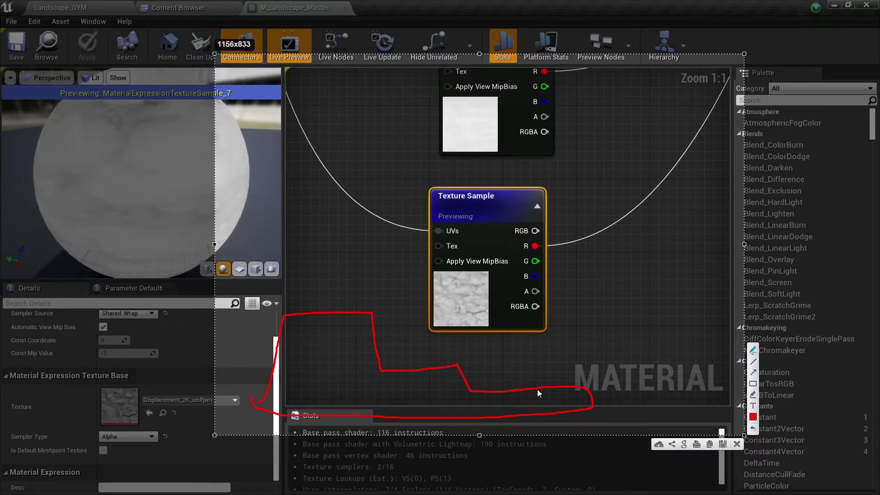
pyautogui.moveTo(555, 387); pyautogui.dragTo(557, 383)
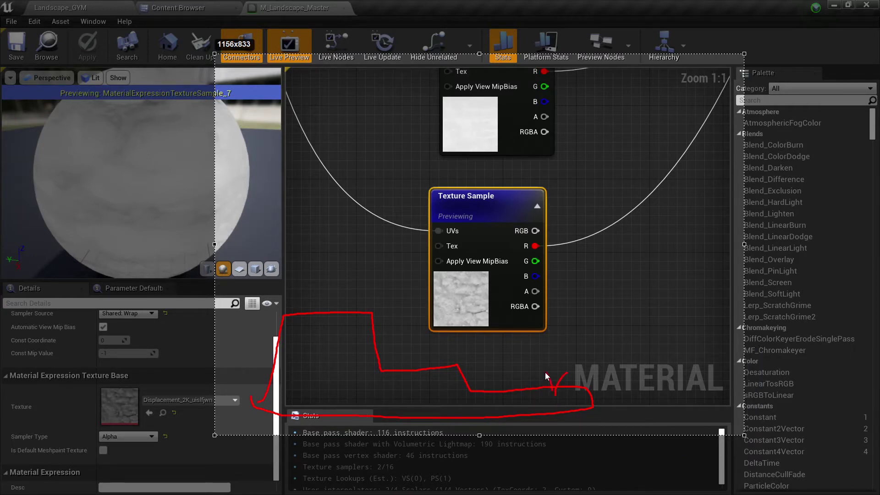
pyautogui.moveTo(478, 386); pyautogui.dragTo(462, 366)
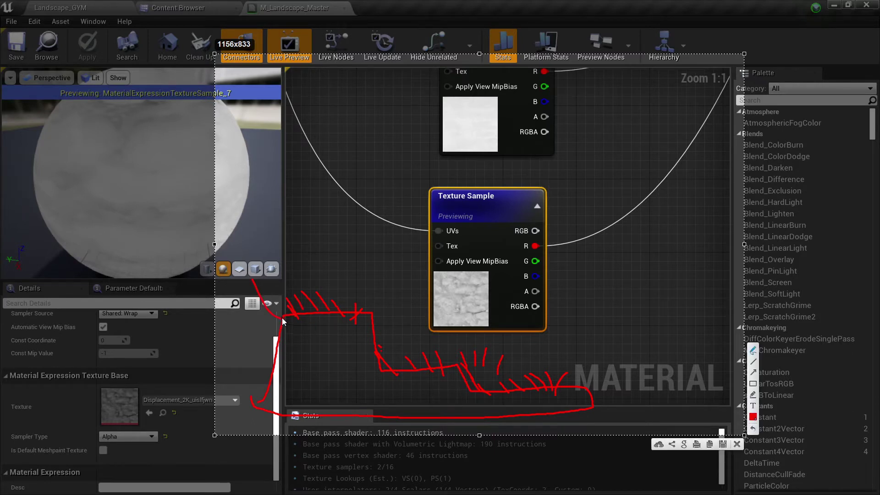
pyautogui.moveTo(268, 315); pyautogui.dragTo(277, 306)
pyautogui.moveTo(630, 380)
pyautogui.mouseDown()
pyautogui.moveTo(580, 407)
pyautogui.moveTo(594, 408)
pyautogui.mouseUp()
pyautogui.click(737, 445)
# Sketch a shallow height profile and a deeply stepped one over a new screen capture, and close the capture
pyautogui.moveTo(450, 307); pyautogui.dragTo(355, 343, button='right')
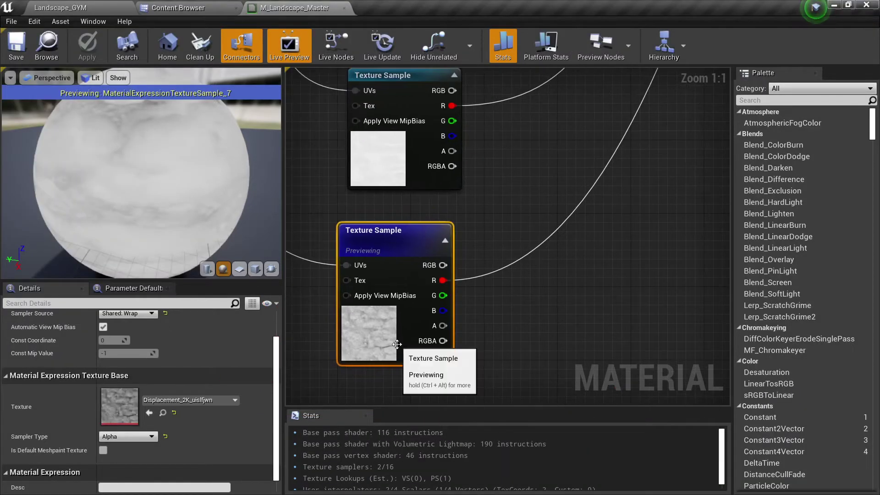
pyautogui.moveTo(141, 184)
pyautogui.mouseDown()
pyautogui.moveTo(165, 188)
pyautogui.moveTo(152, 201)
pyautogui.moveTo(133, 183)
pyautogui.moveTo(142, 174)
pyautogui.mouseUp()
pyautogui.press('Print')
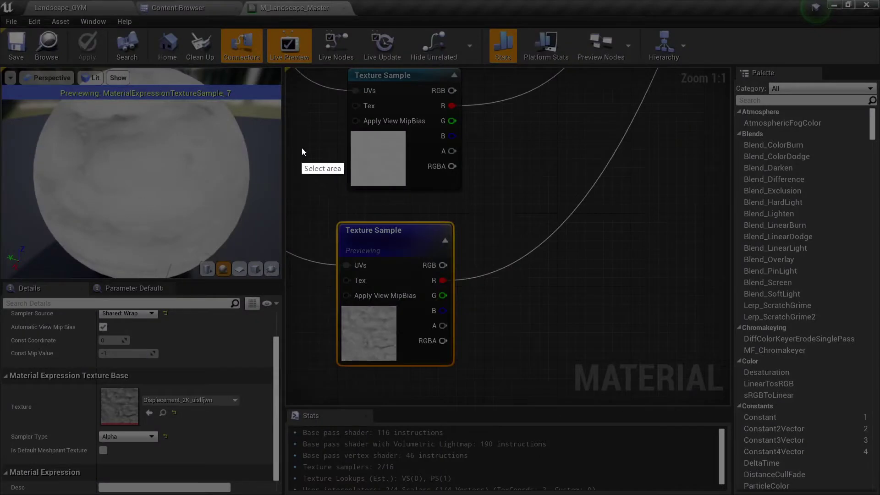
pyautogui.moveTo(274, 105)
pyautogui.mouseDown()
pyautogui.moveTo(589, 366)
pyautogui.moveTo(741, 477)
pyautogui.mouseUp()
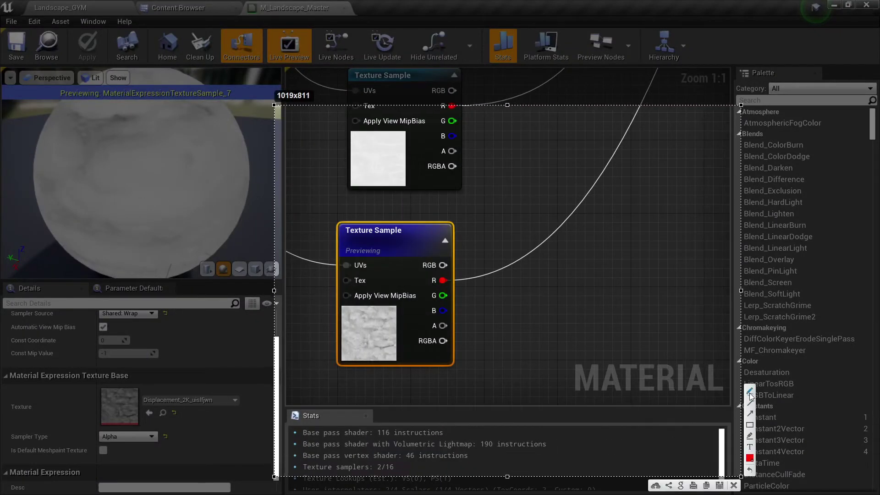
pyautogui.moveTo(319, 390); pyautogui.dragTo(373, 392)
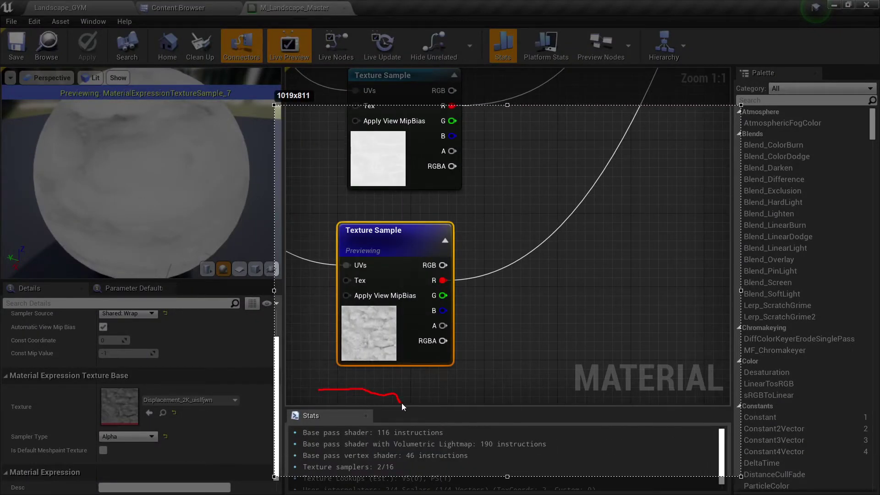
pyautogui.moveTo(610, 399); pyautogui.dragTo(629, 397)
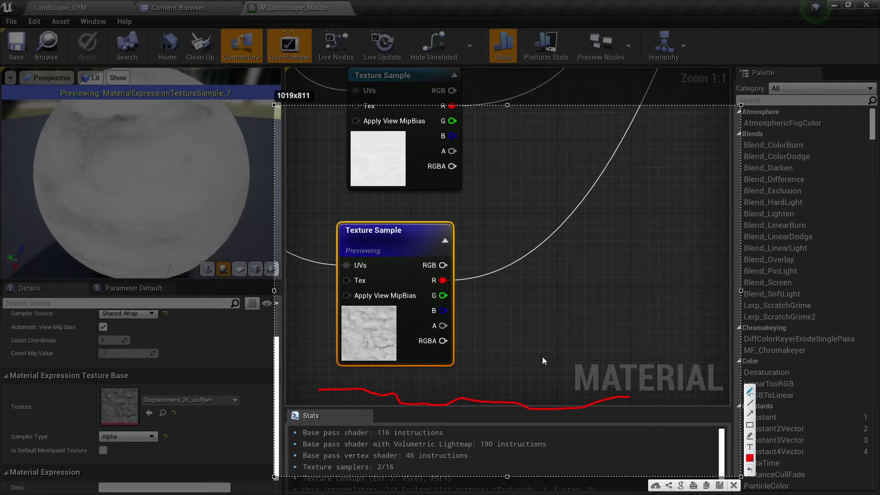
pyautogui.moveTo(462, 282); pyautogui.dragTo(473, 282)
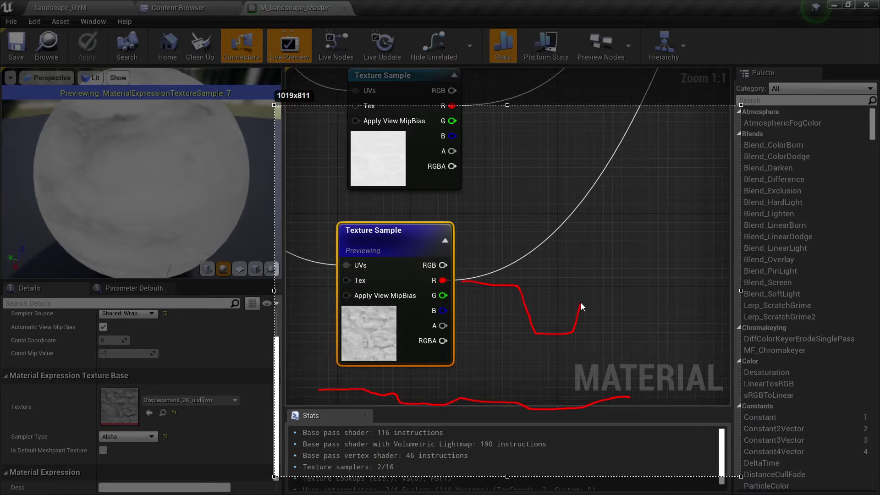
pyautogui.moveTo(696, 277); pyautogui.dragTo(739, 267)
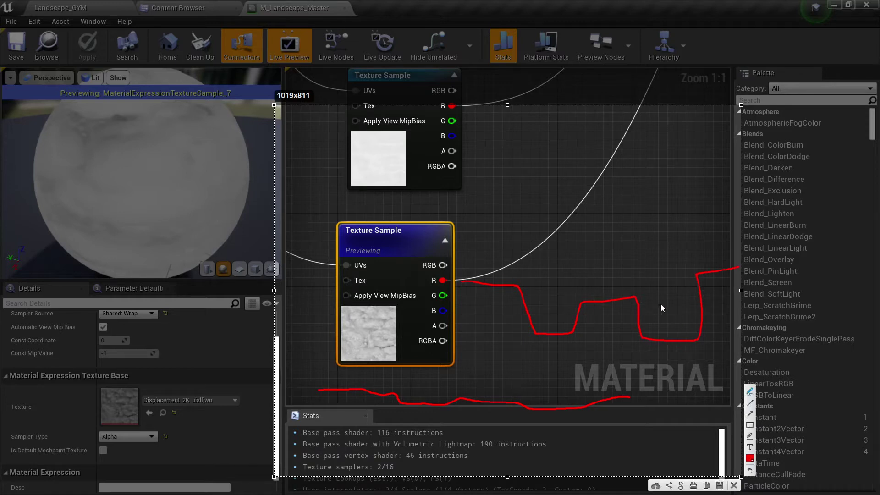
pyautogui.moveTo(651, 268); pyautogui.dragTo(665, 279)
pyautogui.moveTo(541, 280)
pyautogui.mouseDown()
pyautogui.moveTo(567, 302)
pyautogui.moveTo(545, 298)
pyautogui.mouseUp()
pyautogui.click(734, 486)
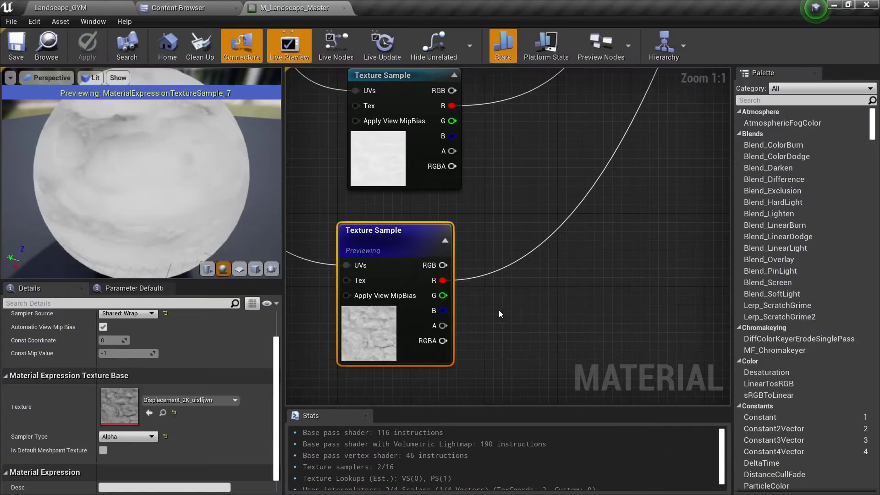
# Add a Power node beside the ground displacement Texture Sample and connect the texture's R output to its Base input
pyautogui.click(538, 324)
pyautogui.rightClick(537, 324)
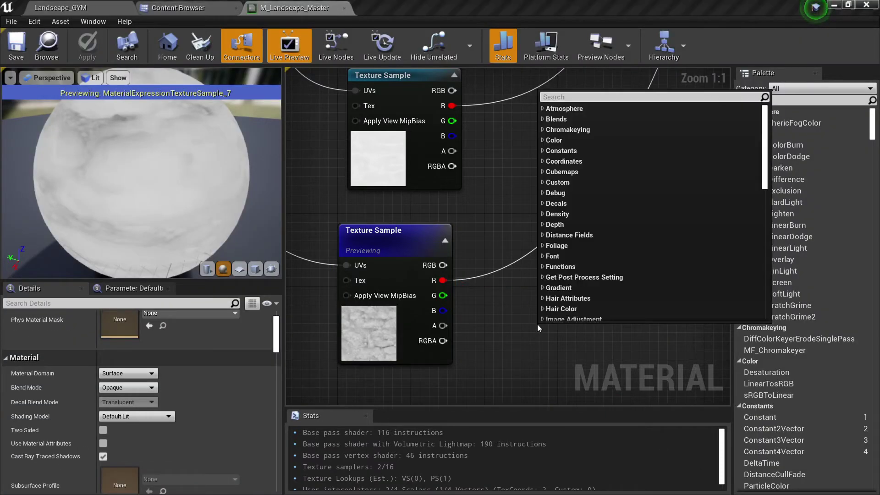
pyautogui.write('power')
pyautogui.press('Return')
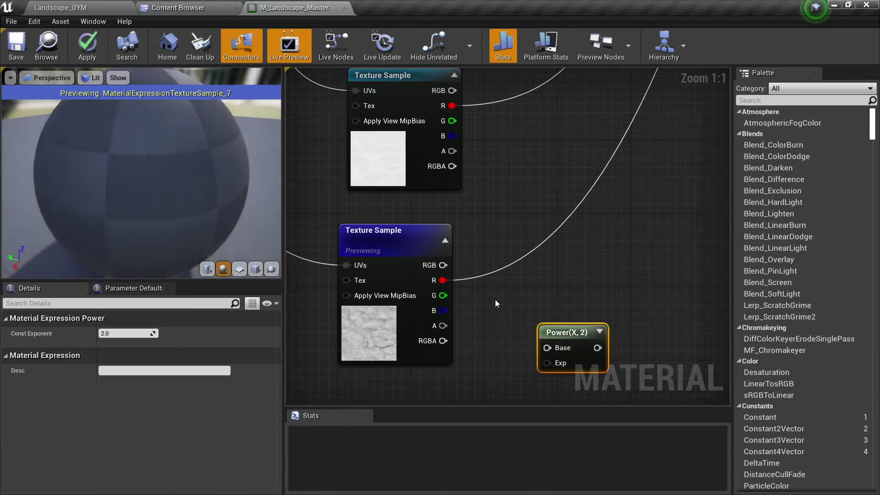
pyautogui.moveTo(443, 280); pyautogui.dragTo(597, 274)
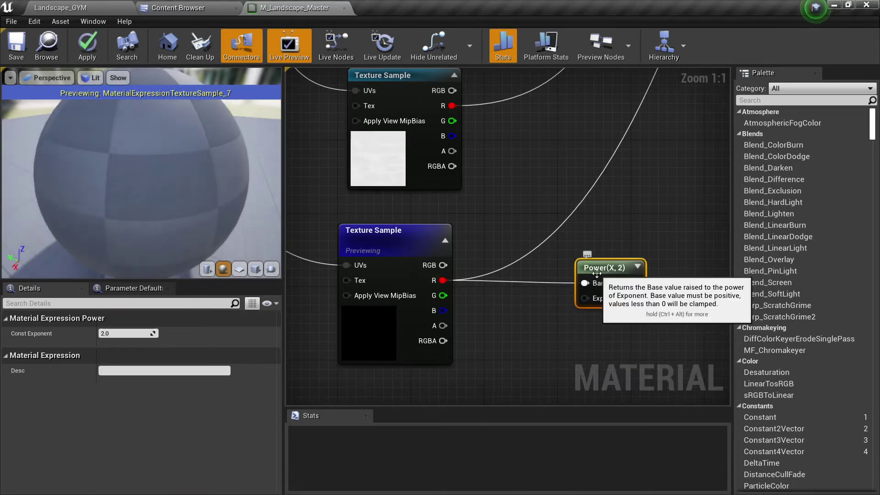
pyautogui.click(501, 329)
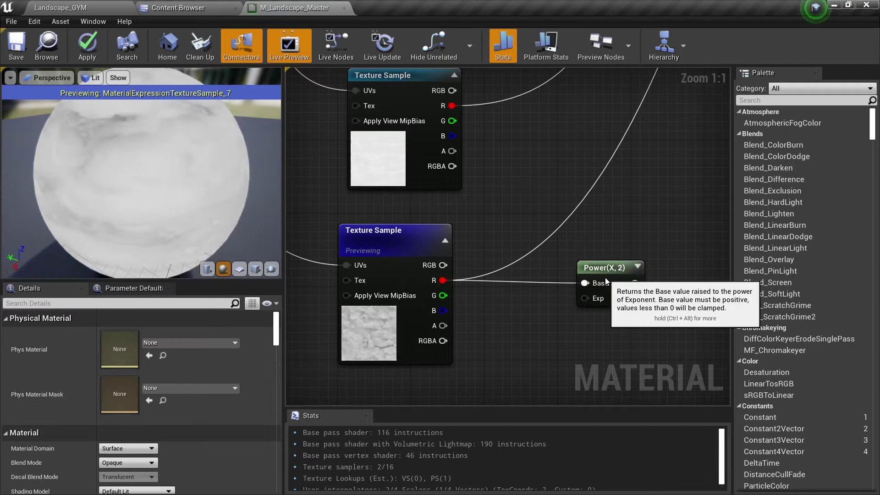
# Add a constant below the Power node, convert it to a parameter, and name it "L2 blend height contrast"
pyautogui.click(606, 278)
pyautogui.click(499, 316)
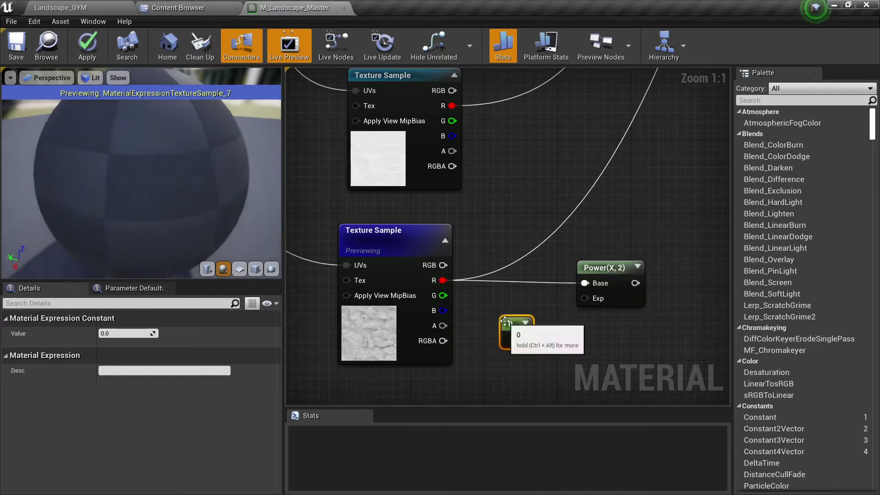
pyautogui.rightClick(506, 328)
pyautogui.click(560, 137)
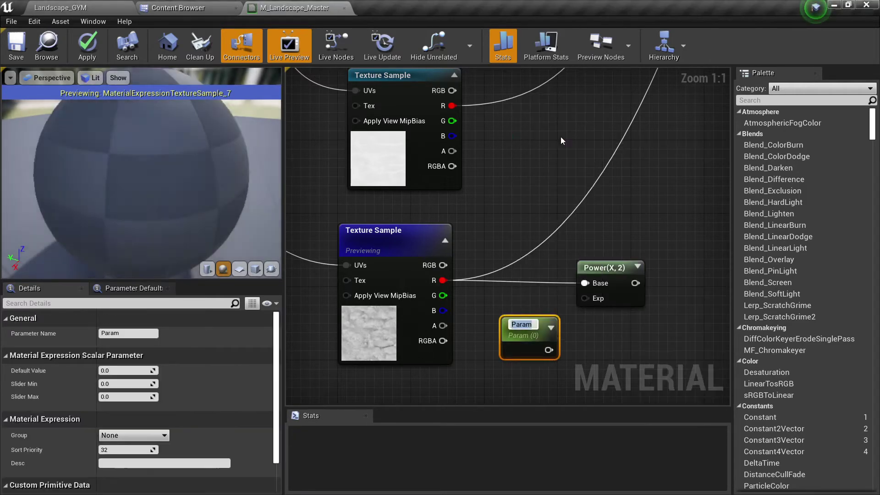
pyautogui.write('L2 blend')
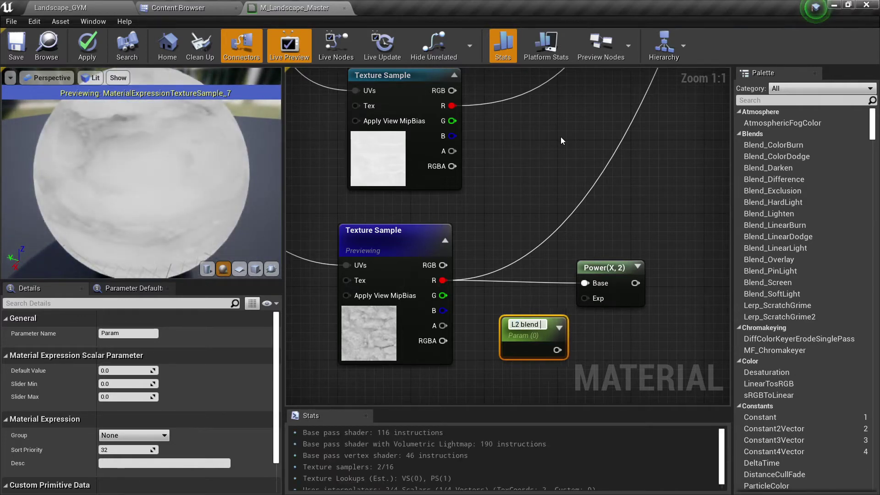
pyautogui.write(' height contrast')
pyautogui.press('Return')
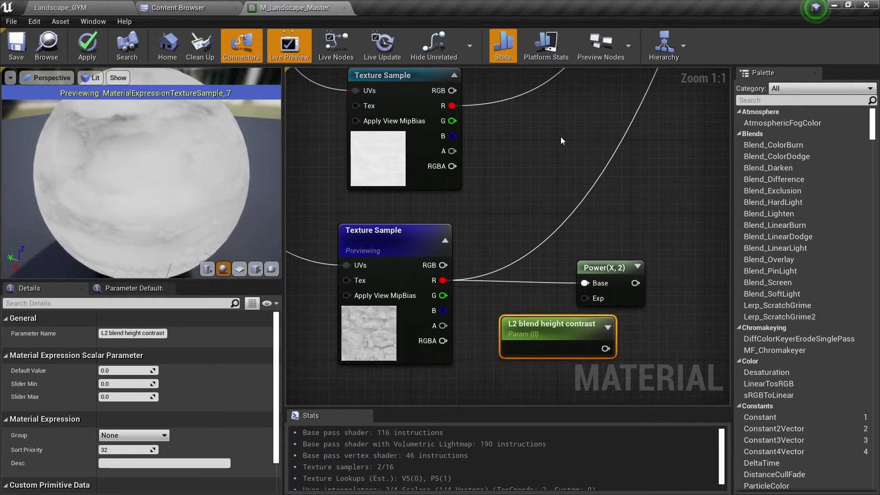
# Set the L2 blend height contrast parameter's default value to 1 and connect it to the Power node's Exp input
pyautogui.moveTo(536, 333); pyautogui.dragTo(511, 369)
pyautogui.moveTo(522, 308); pyautogui.dragTo(519, 290, button='right')
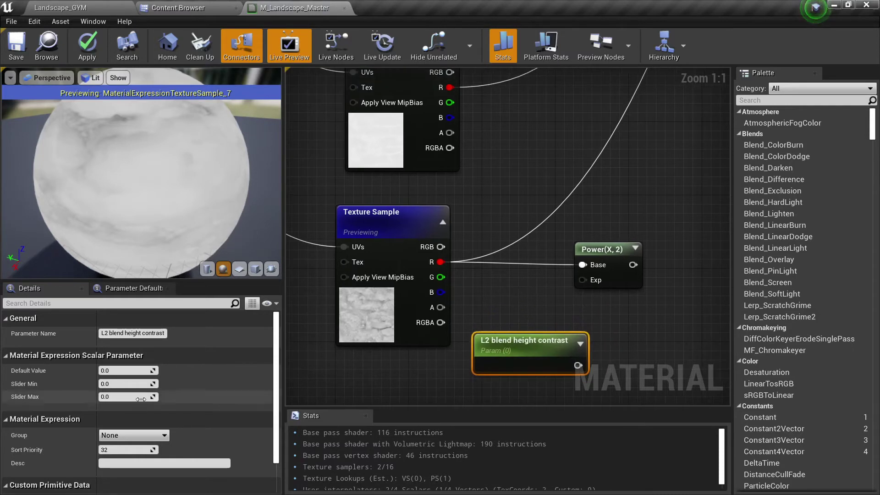
pyautogui.click(142, 372)
pyautogui.write('1')
pyautogui.press('Return')
pyautogui.moveTo(538, 328); pyautogui.dragTo(501, 335, button='right')
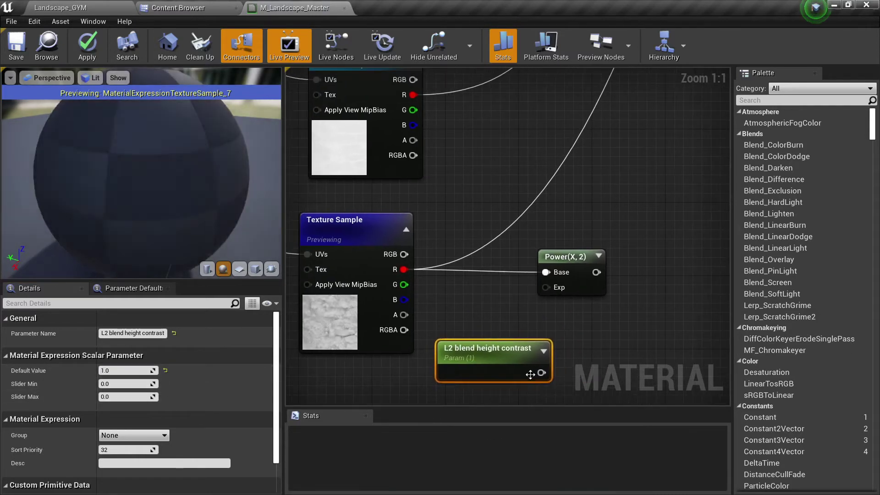
pyautogui.moveTo(542, 372); pyautogui.dragTo(556, 288)
# Start previewing the Power node and inspect its output on the preview sphere
pyautogui.rightClick(567, 257)
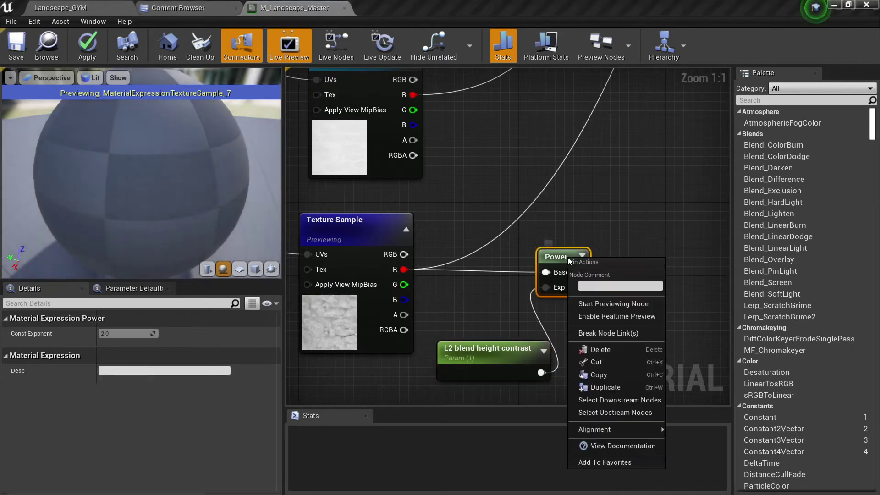
pyautogui.click(592, 302)
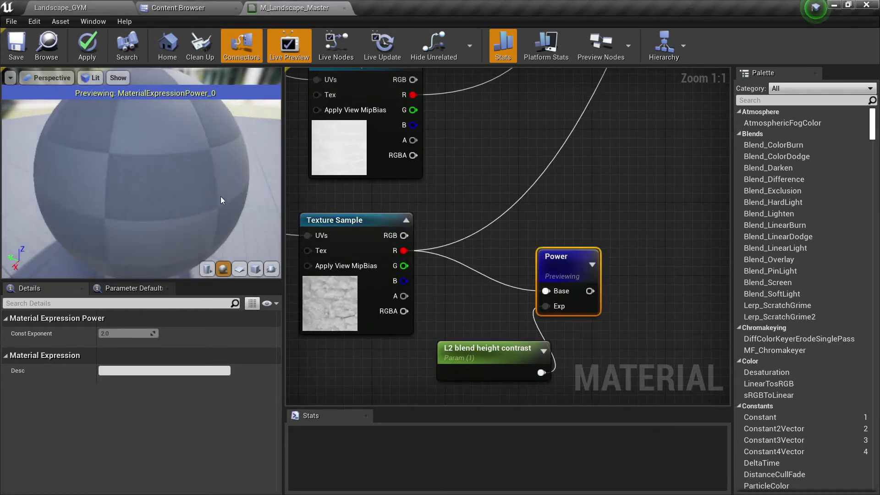
pyautogui.moveTo(221, 196); pyautogui.dragTo(197, 183)
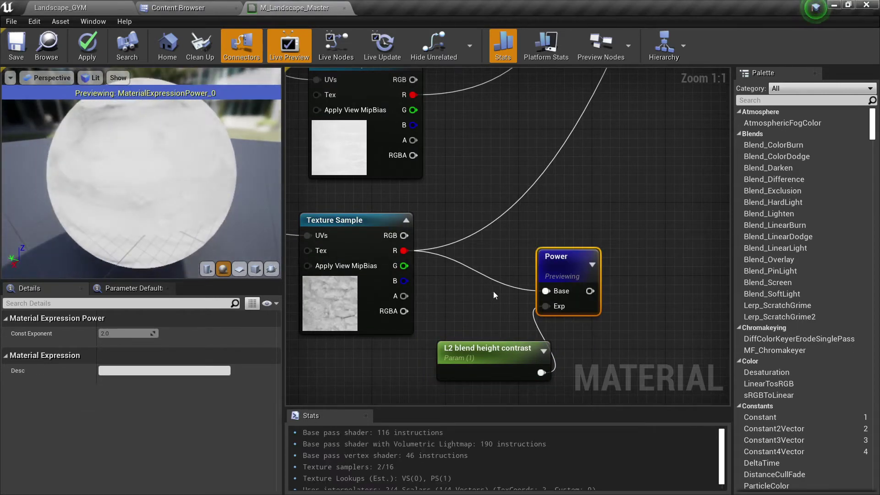
# Try default values of 2, 3, 5 and 10 for the L2 blend height contrast parameter
pyautogui.click(413, 339)
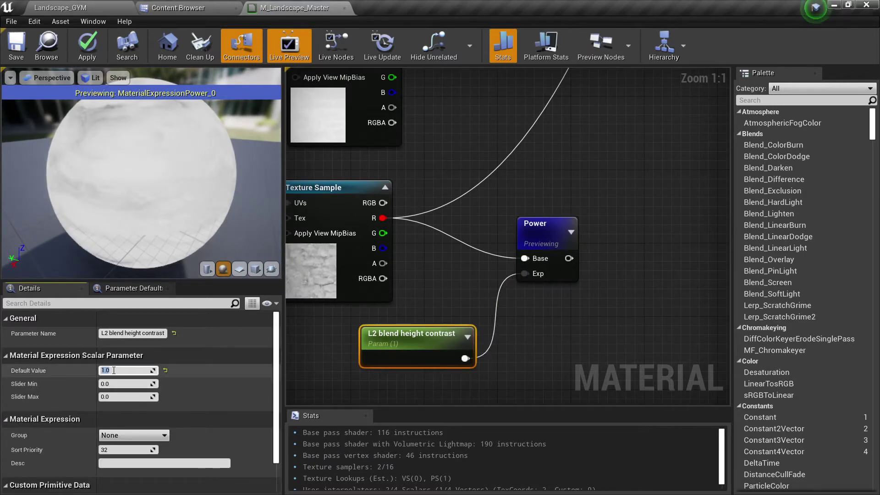
pyautogui.write('2')
pyautogui.press('Return')
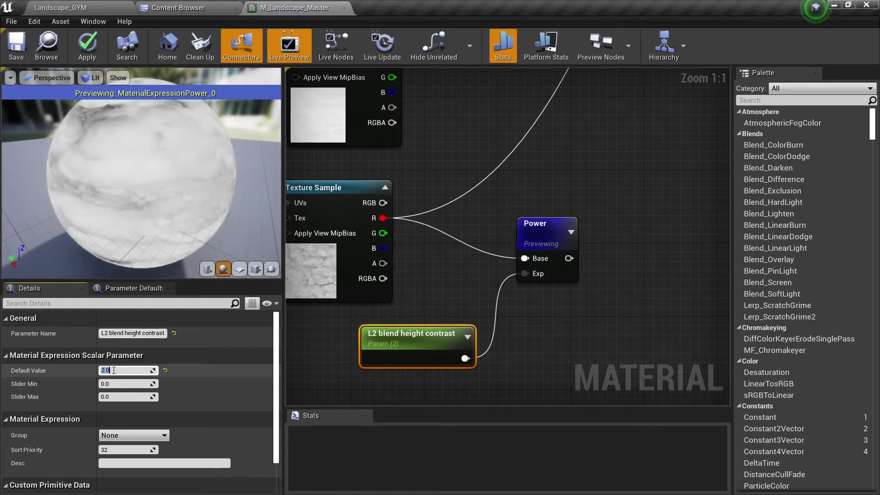
pyautogui.write('3')
pyautogui.press('Return')
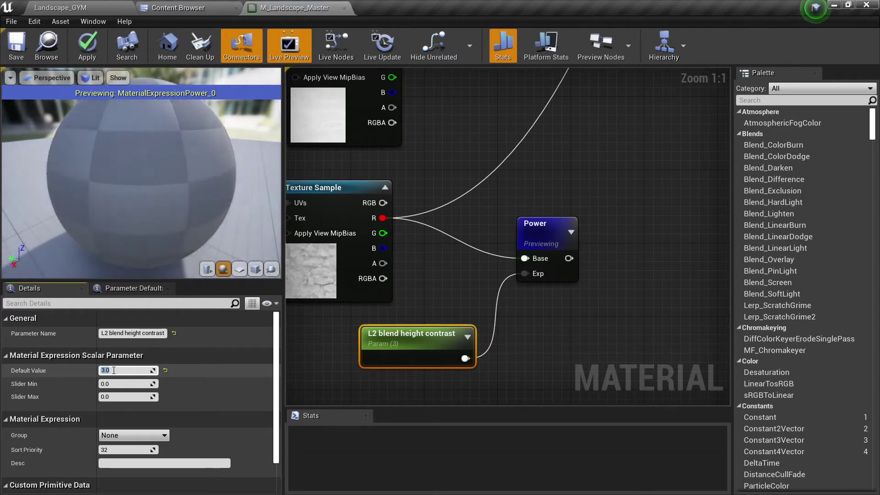
pyautogui.write('5')
pyautogui.press('Return')
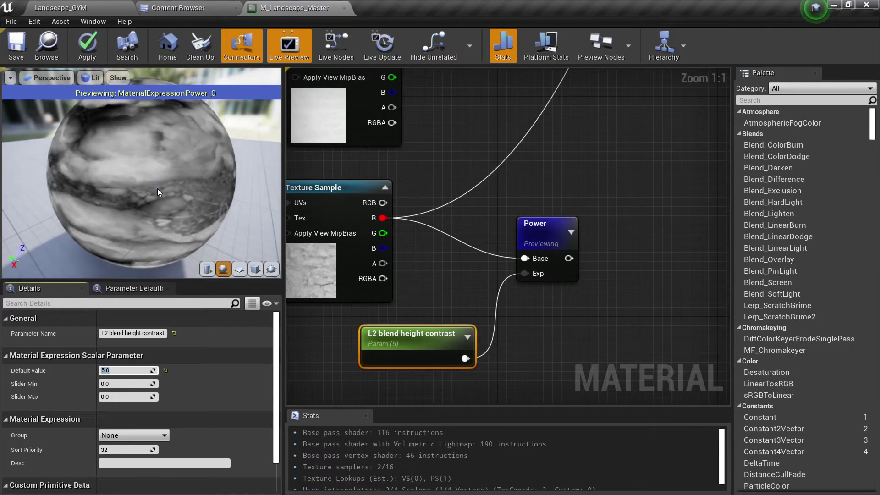
pyautogui.write('10')
pyautogui.press('Return')
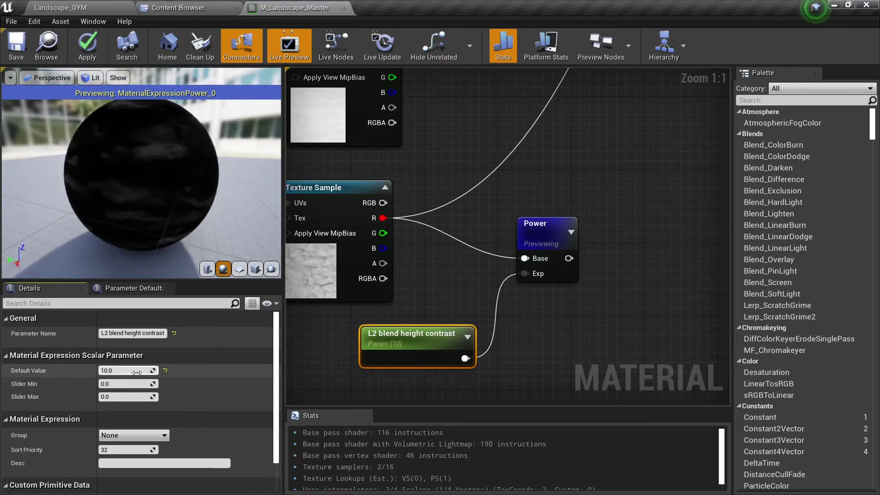
# Lower the L2 blend height contrast default to 5, raise it to 6, and inspect the contrast on the preview sphere
pyautogui.write('5')
pyautogui.press('Return')
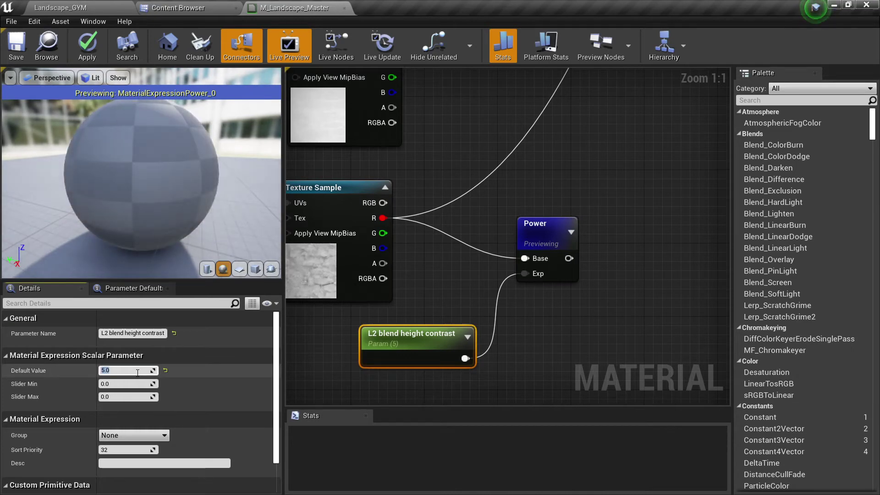
pyautogui.write('6')
pyautogui.press('Return')
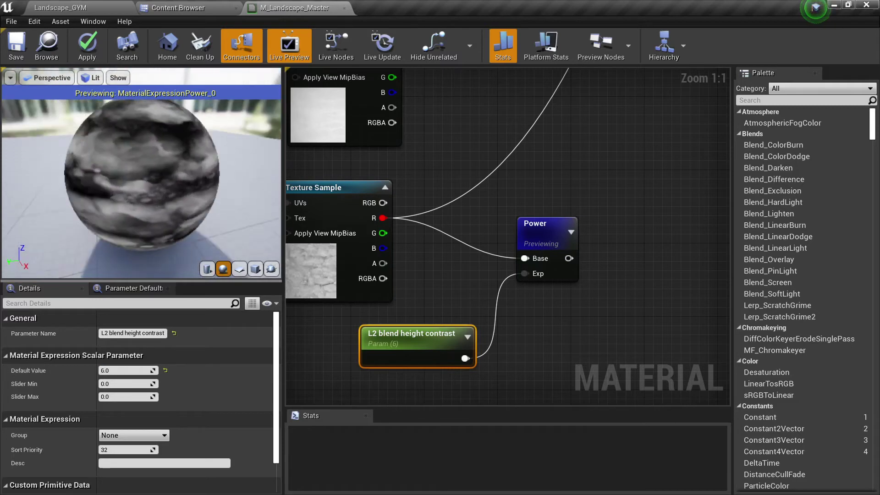
pyautogui.moveTo(169, 199)
pyautogui.mouseDown()
pyautogui.moveTo(139, 212)
pyautogui.moveTo(169, 199)
pyautogui.mouseUp()
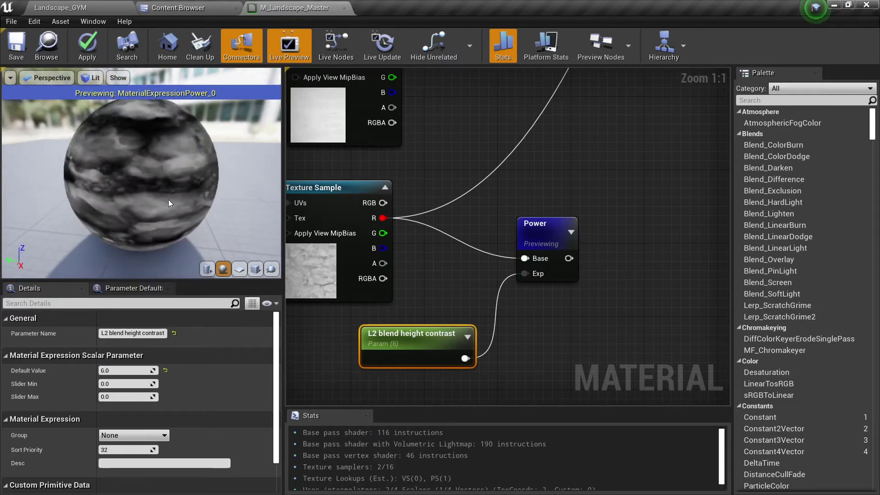
# Connect the Power node's output to the Height ground01 input of the Layer Blend node
pyautogui.click(548, 252)
pyautogui.scroll(-4, 504, 258)
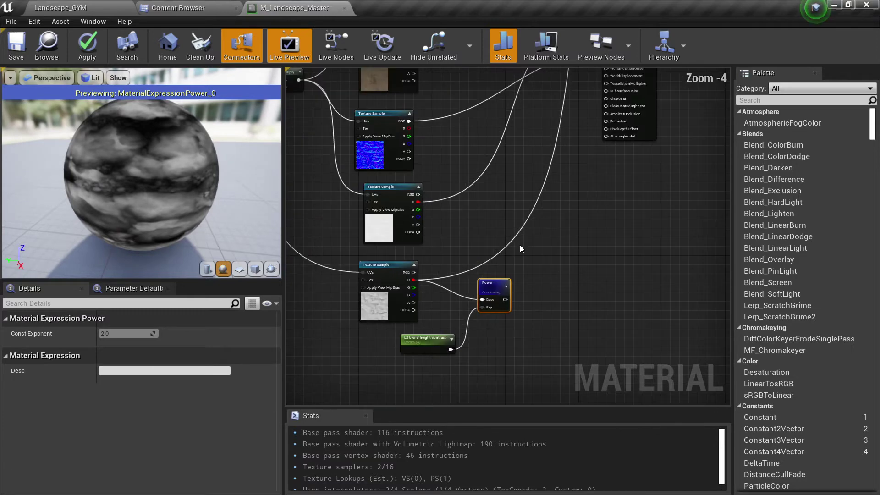
pyautogui.scroll(4, 510, 300)
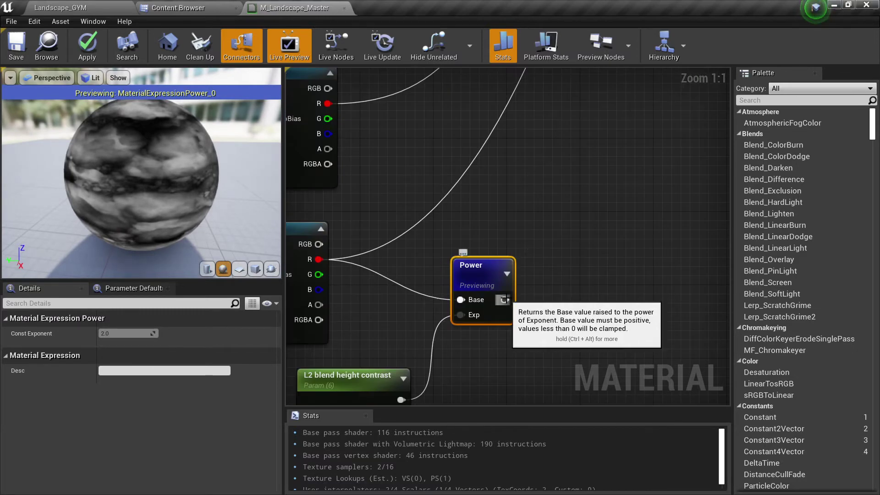
pyautogui.moveTo(504, 299); pyautogui.dragTo(569, 109)
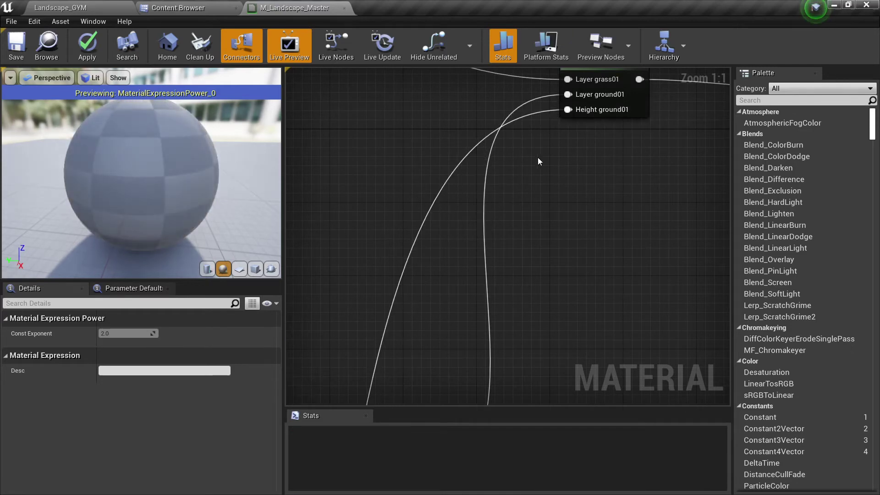
pyautogui.moveTo(463, 149); pyautogui.dragTo(348, 225, button='right')
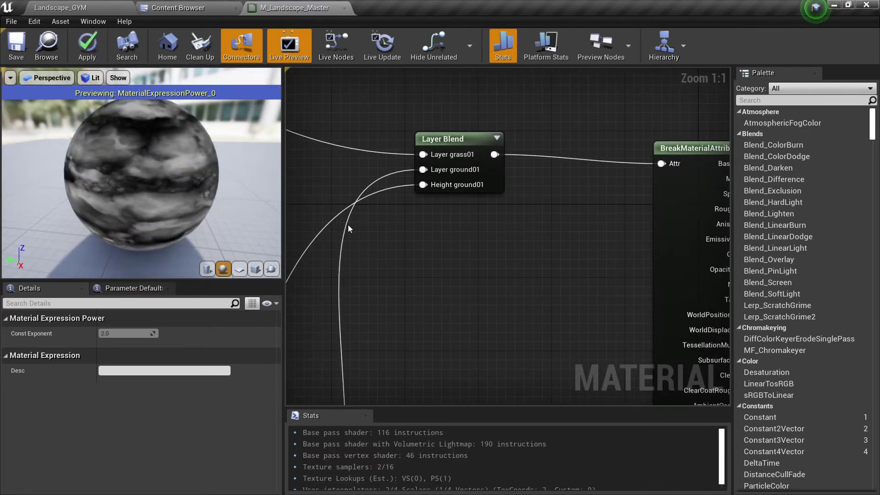
# Apply and save M_Landscape_Master, and inspect the border between ground and grass in the Landscape_GYM level
pyautogui.click(86, 46)
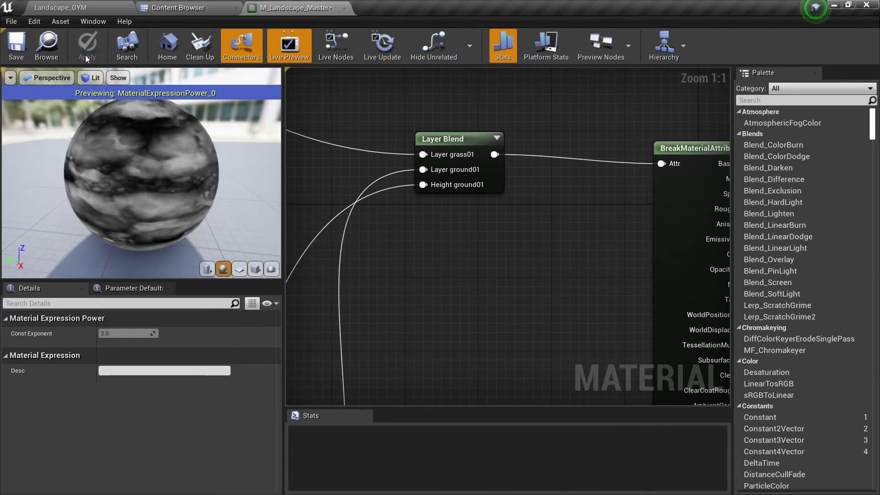
pyautogui.click(15, 51)
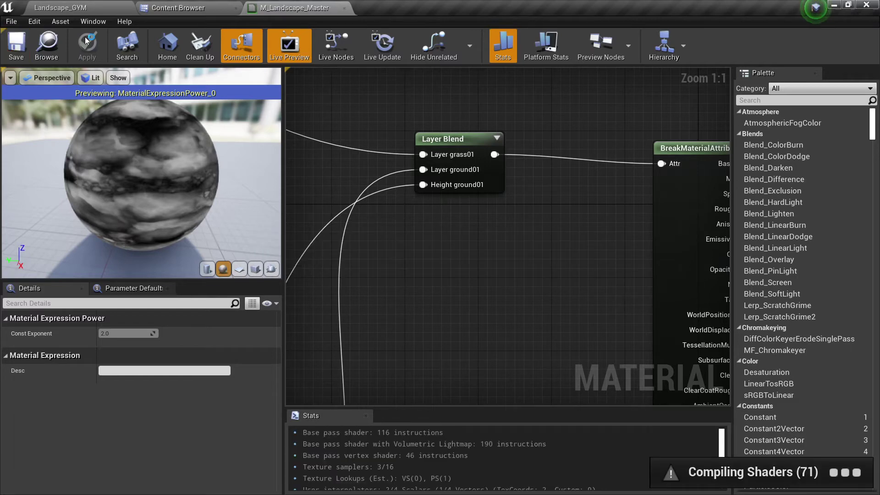
pyautogui.click(91, 10)
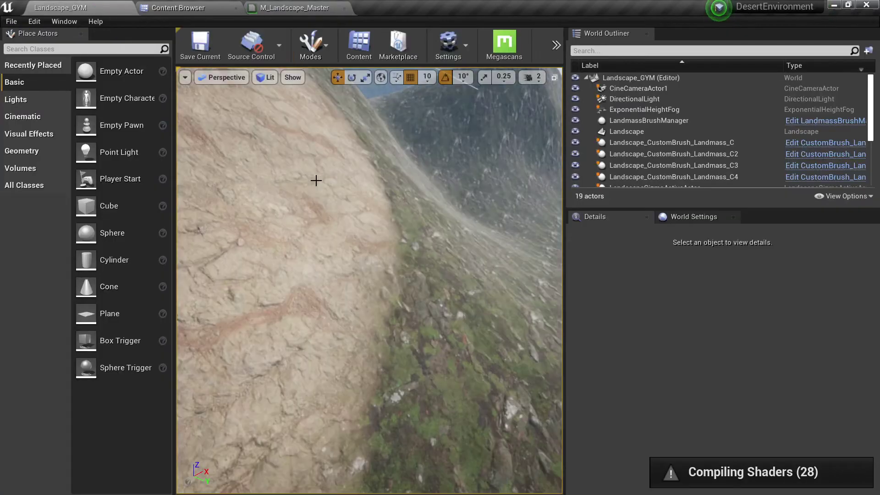
pyautogui.moveTo(387, 301); pyautogui.dragTo(385, 298, button='right')
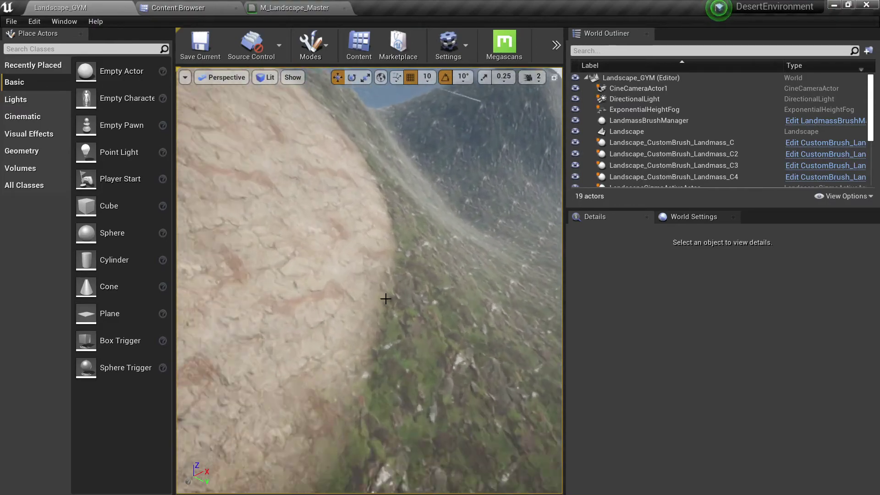
# Open the MI_Landscape_base material instance and place it as a small floating window beside the Landscape_GYM view
pyautogui.click(193, 8)
pyautogui.doubleClick(288, 117)
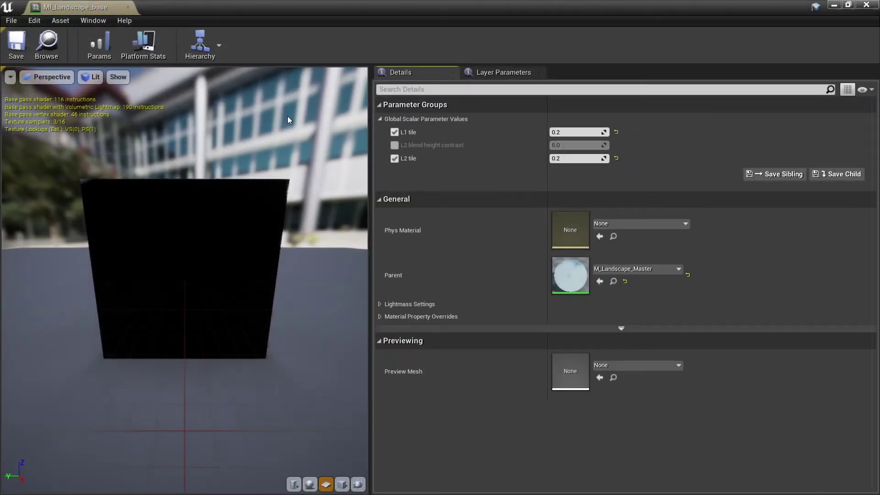
pyautogui.moveTo(103, 12); pyautogui.dragTo(91, 136)
pyautogui.click(93, 3)
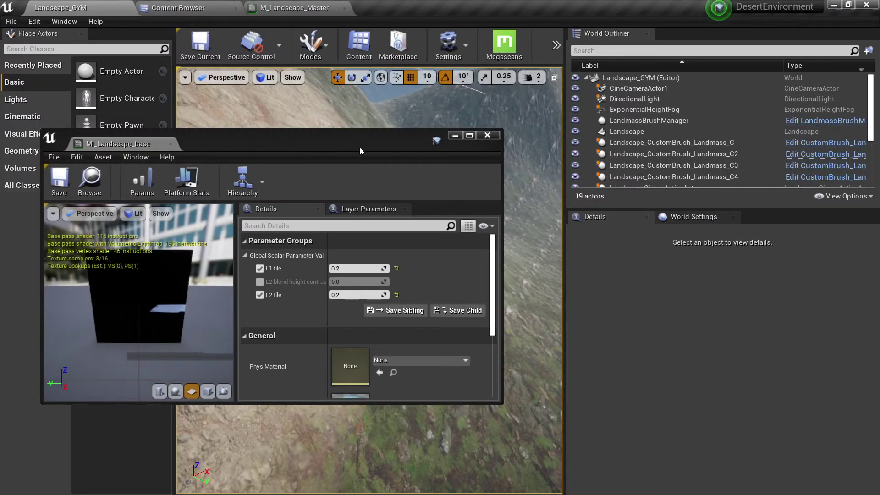
pyautogui.moveTo(360, 148); pyautogui.dragTo(322, 138)
pyautogui.moveTo(463, 157); pyautogui.dragTo(320, 157)
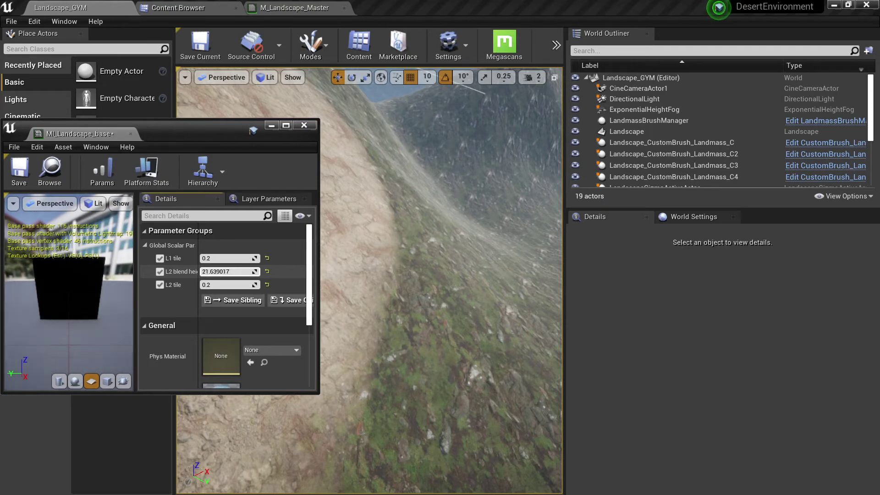
# Vary the overridden L2 blend height contrast in MI_Landscape_base, trying 50 and setting it to 1, to compare the layer transition
pyautogui.moveTo(229, 272); pyautogui.dragTo(215, 272)
pyautogui.click(229, 271)
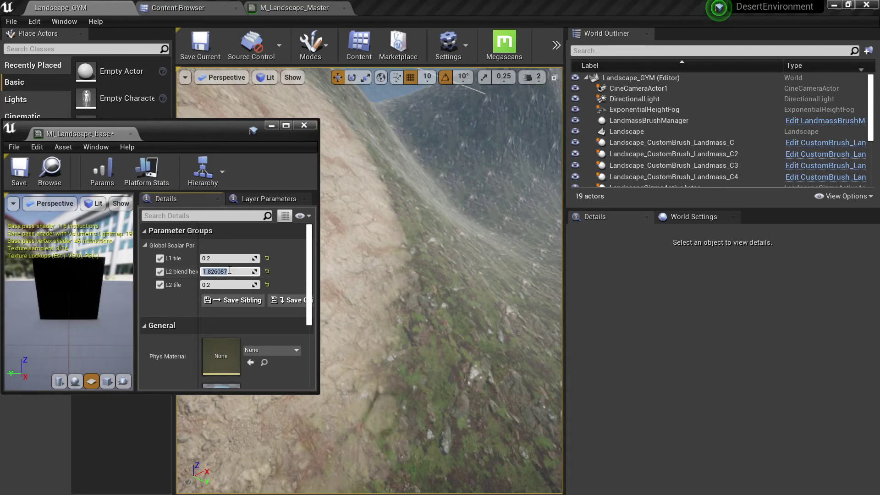
pyautogui.write('15')
pyautogui.press('Return')
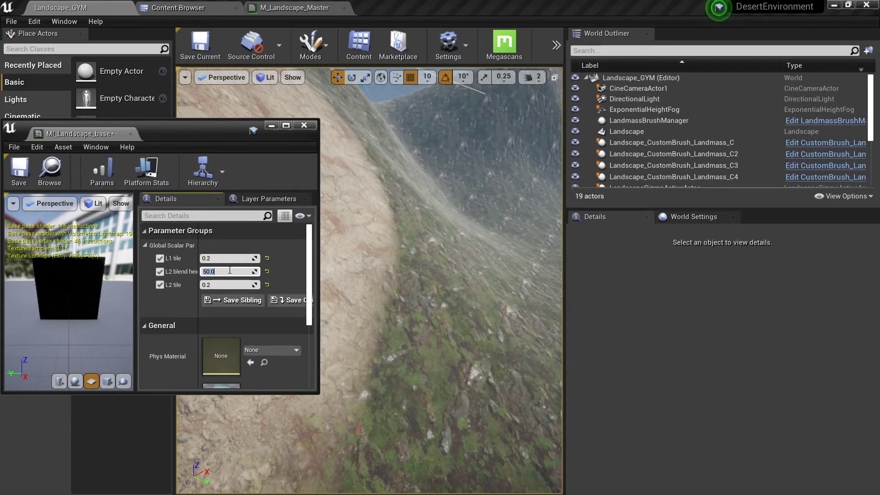
pyautogui.write('0')
pyautogui.press('Return')
pyautogui.press('Return')
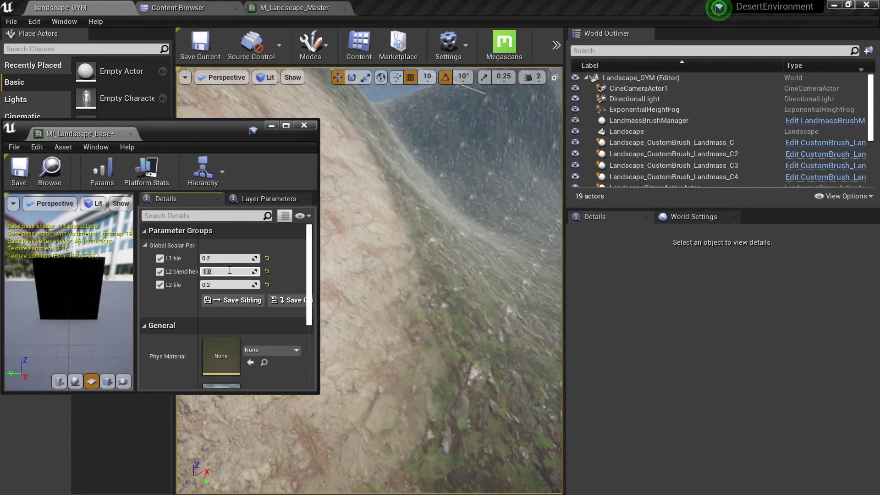
# Try L2 blend height contrast values of 0, 5 and 2 in MI_Landscape_base and compare the ground-to-grass transition on the hillside
pyautogui.write('0')
pyautogui.press('Return')
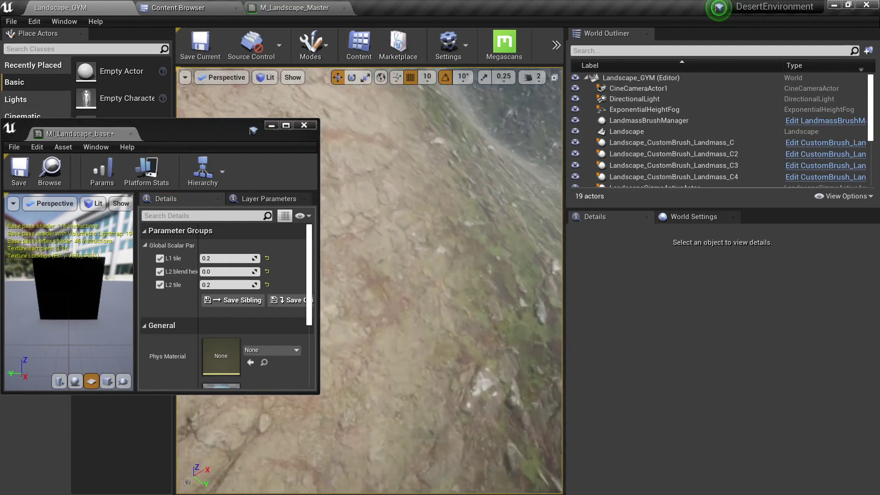
pyautogui.write('5')
pyautogui.press('Return')
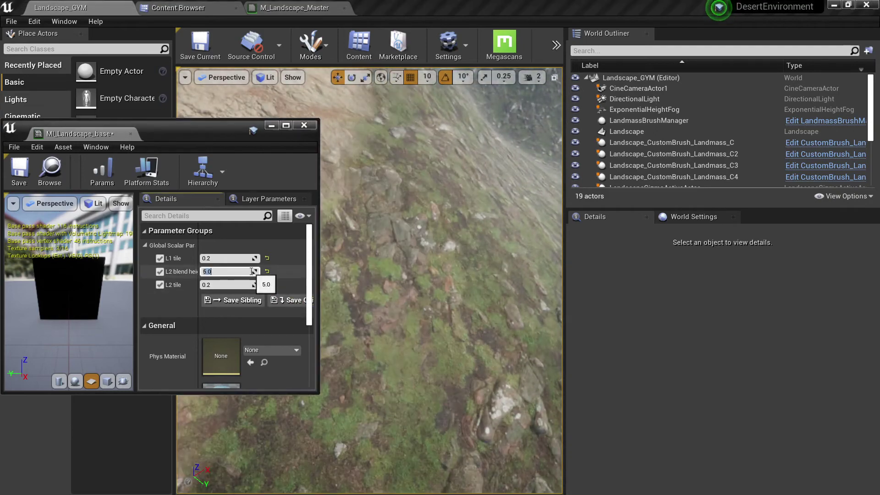
pyautogui.moveTo(423, 237)
pyautogui.mouseDown(button='right')
pyautogui.moveTo(428, 193)
pyautogui.moveTo(428, 240)
pyautogui.mouseUp(button='right')
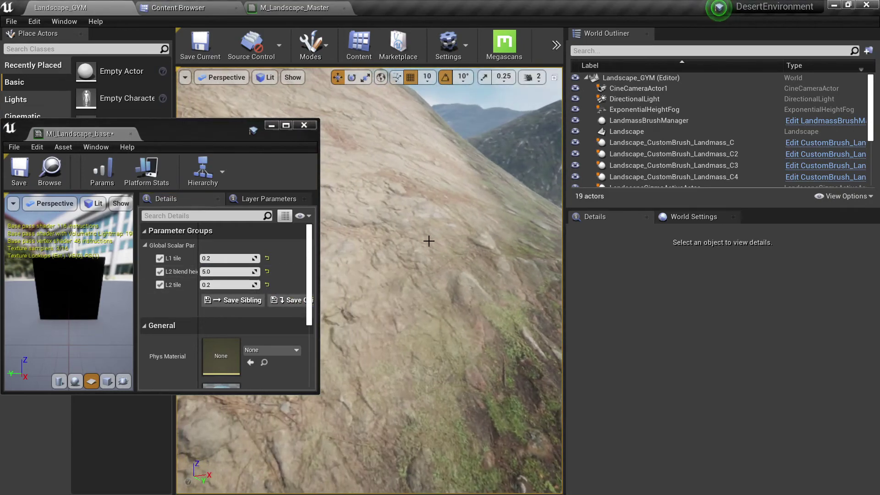
pyautogui.moveTo(454, 301)
pyautogui.mouseDown(button='right')
pyautogui.moveTo(454, 257)
pyautogui.moveTo(426, 248)
pyautogui.moveTo(477, 250)
pyautogui.moveTo(428, 239)
pyautogui.moveTo(440, 300)
pyautogui.mouseUp(button='right')
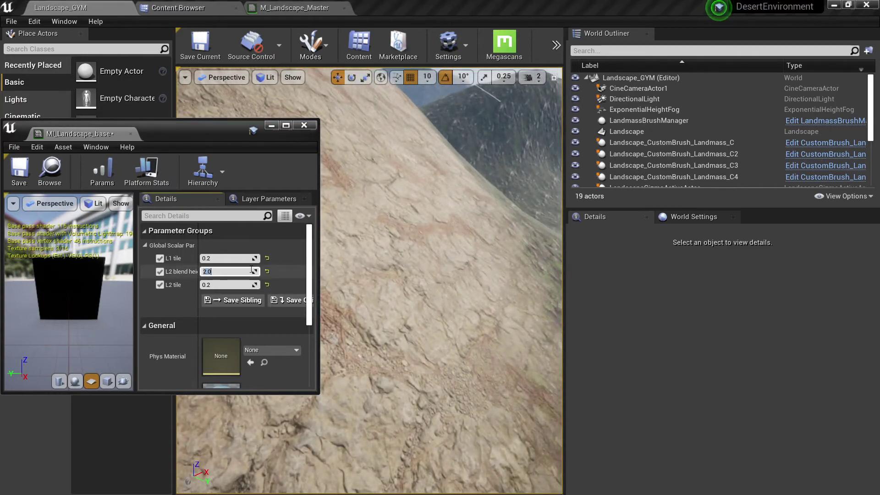
pyautogui.moveTo(330, 336); pyautogui.dragTo(331, 336, button='right')
pyautogui.click(223, 273)
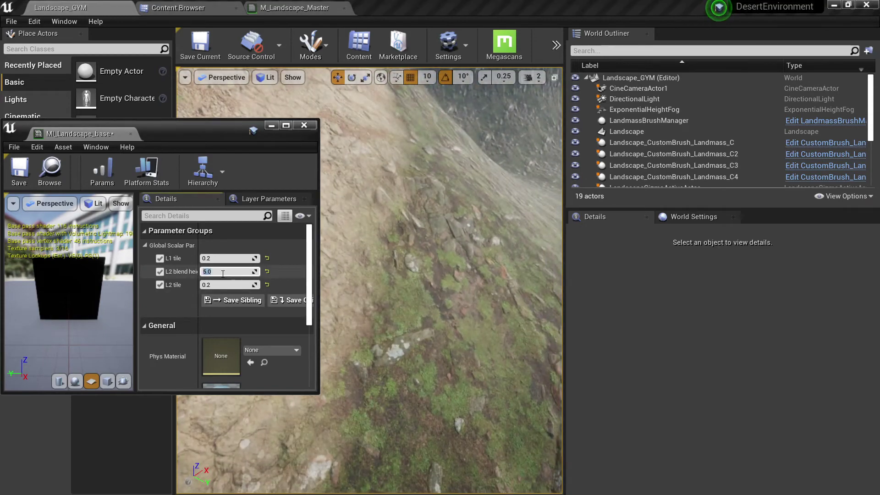
pyautogui.press('Return')
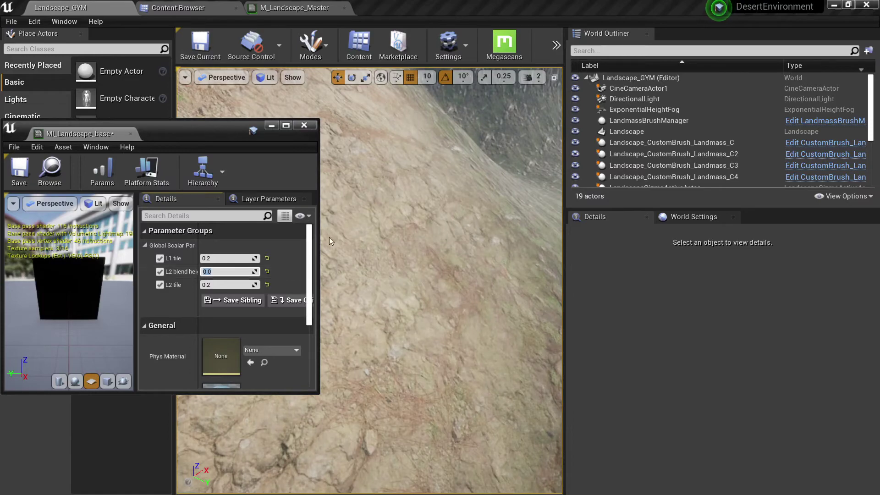
pyautogui.moveTo(329, 238); pyautogui.dragTo(329, 237, button='right')
# Set the L2 blend height contrast to 5, check the ground border on the hill, then save and close MI_Landscape_base
pyautogui.click(209, 272)
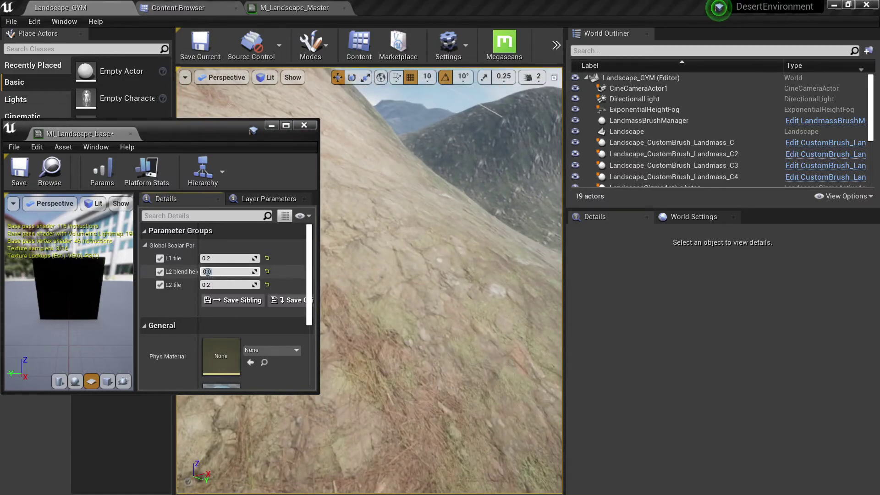
pyautogui.write('5')
pyautogui.press('Return')
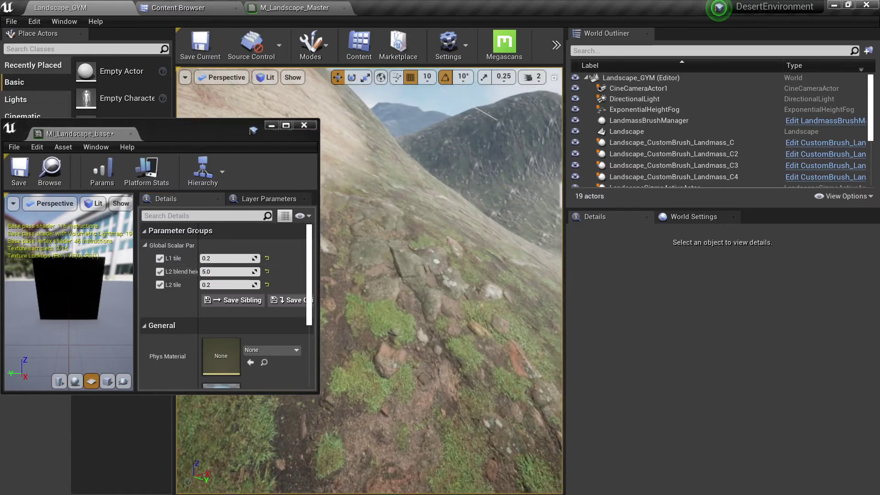
pyautogui.moveTo(440, 280); pyautogui.dragTo(441, 280, button='right')
pyautogui.moveTo(314, 236); pyautogui.dragTo(384, 274, button='right')
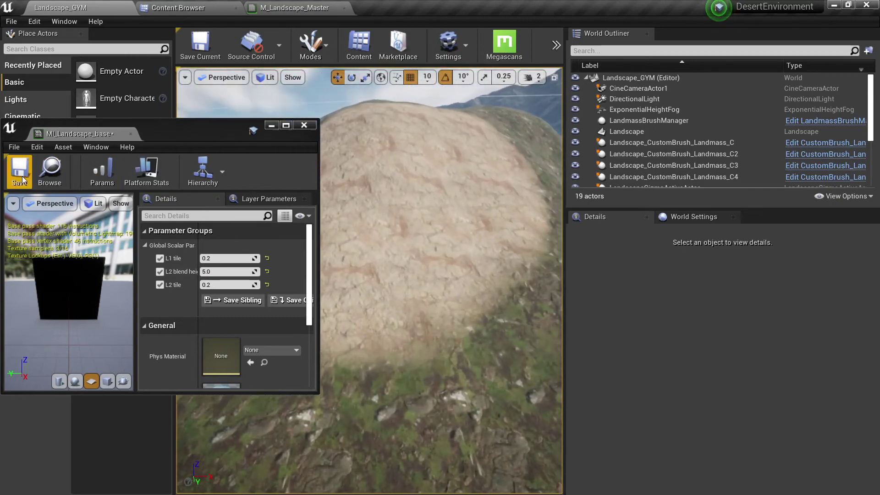
pyautogui.click(19, 170)
pyautogui.click(129, 135)
# Select the landscape and set up Landscape paint mode with a tool strength of about 0.11 and a brush size of about 300
pyautogui.moveTo(345, 202); pyautogui.dragTo(393, 243, button='right')
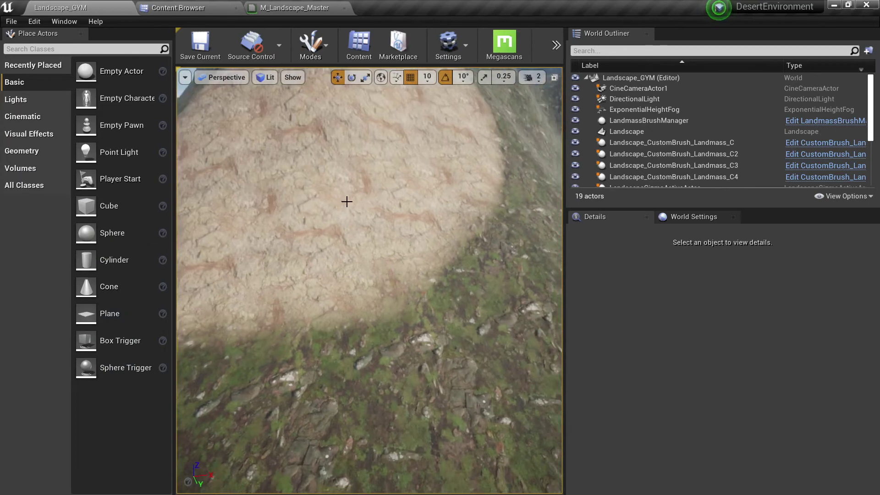
pyautogui.click(345, 201)
pyautogui.click(314, 52)
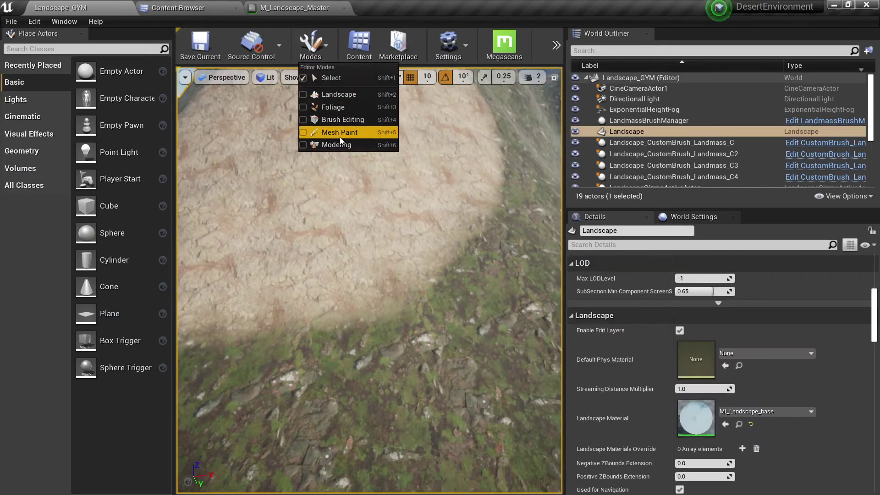
pyautogui.click(345, 95)
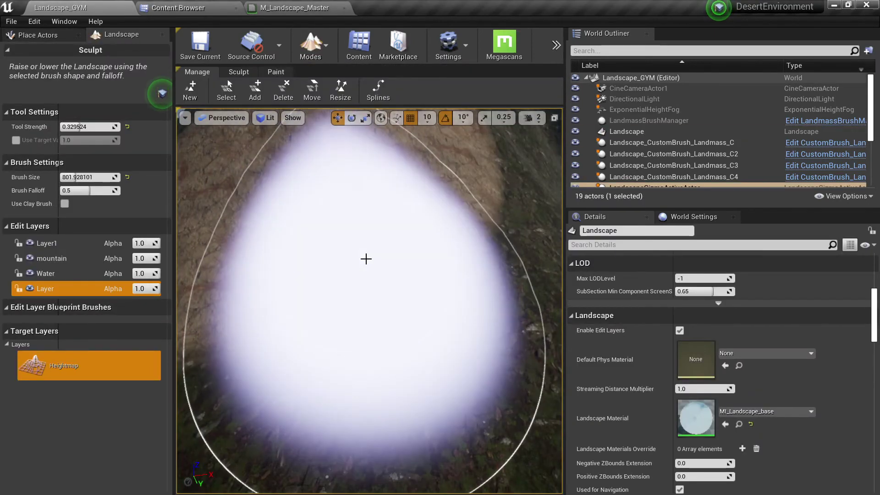
pyautogui.moveTo(94, 127); pyautogui.dragTo(80, 127)
pyautogui.moveTo(93, 177); pyautogui.dragTo(84, 177)
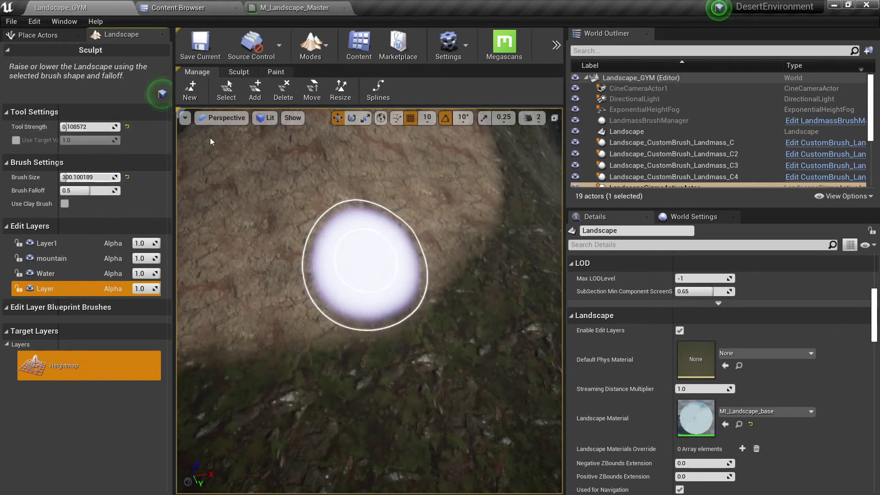
pyautogui.click(275, 71)
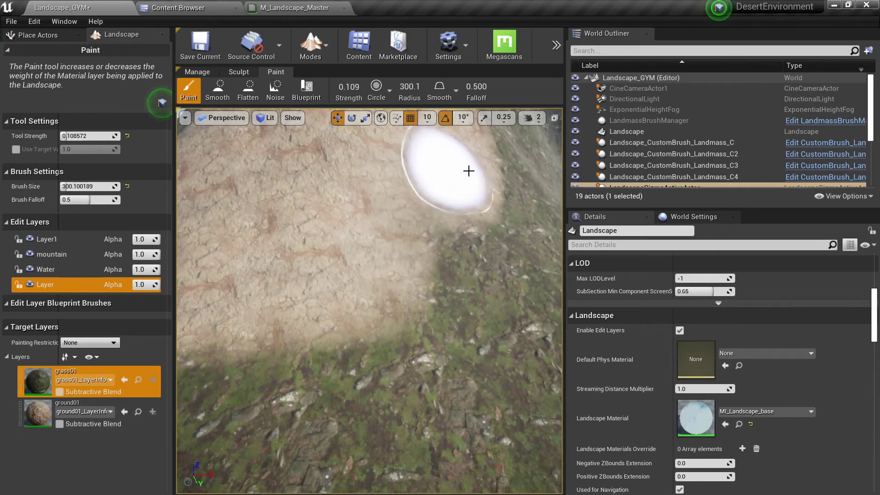
# Paint grass01 strokes across the bare ground patch on the hill and save the Landscape_GYM level
pyautogui.moveTo(421, 197)
pyautogui.mouseDown(button='right')
pyautogui.moveTo(421, 156)
pyautogui.moveTo(420, 197)
pyautogui.mouseUp(button='right')
pyautogui.moveTo(459, 321)
pyautogui.mouseDown()
pyautogui.moveTo(503, 326)
pyautogui.moveTo(427, 301)
pyautogui.moveTo(399, 216)
pyautogui.moveTo(414, 166)
pyautogui.moveTo(367, 133)
pyautogui.mouseUp()
pyautogui.moveTo(500, 291); pyautogui.dragTo(499, 243, button='right')
pyautogui.moveTo(293, 316)
pyautogui.mouseDown()
pyautogui.moveTo(275, 213)
pyautogui.moveTo(325, 306)
pyautogui.moveTo(248, 254)
pyautogui.moveTo(377, 291)
pyautogui.mouseUp()
pyautogui.moveTo(369, 316)
pyautogui.mouseDown(button='right')
pyautogui.moveTo(348, 316)
pyautogui.moveTo(369, 316)
pyautogui.mouseUp(button='right')
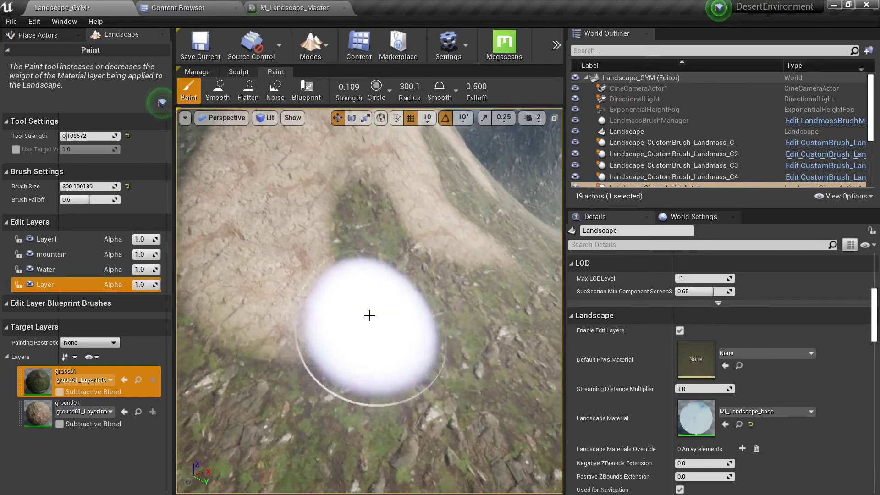
pyautogui.moveTo(299, 279)
pyautogui.mouseDown(button='right')
pyautogui.moveTo(299, 238)
pyautogui.moveTo(299, 279)
pyautogui.mouseUp(button='right')
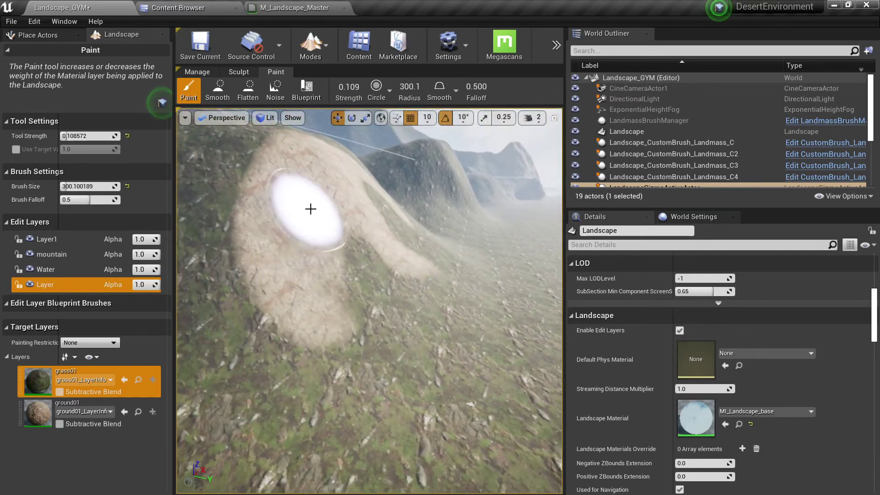
pyautogui.moveTo(346, 190); pyautogui.dragTo(294, 197, button='right')
pyautogui.click(381, 224)
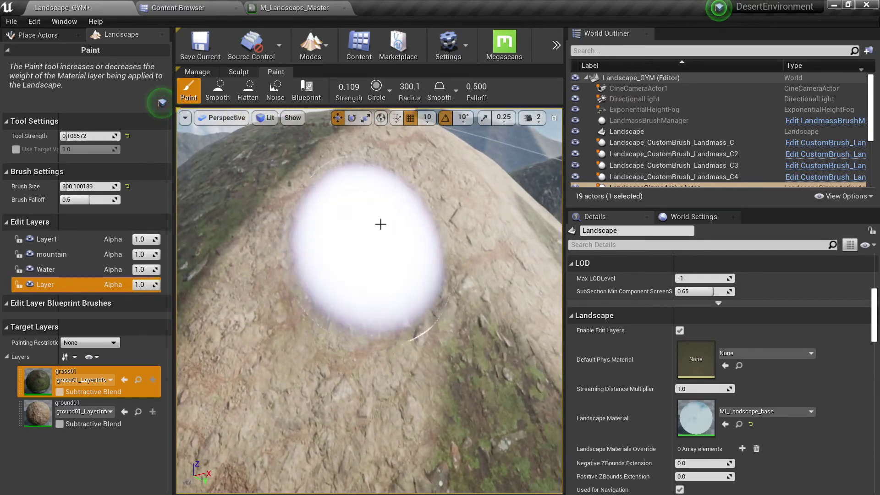
pyautogui.moveTo(381, 225)
pyautogui.mouseDown(button='right')
pyautogui.moveTo(381, 193)
pyautogui.moveTo(382, 225)
pyautogui.moveTo(389, 212)
pyautogui.mouseUp(button='right')
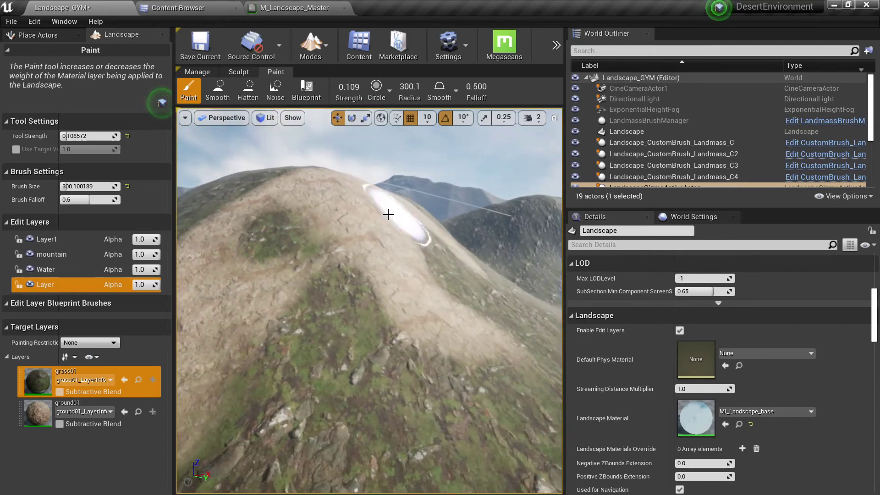
pyautogui.hotkey('ctrl', 's')
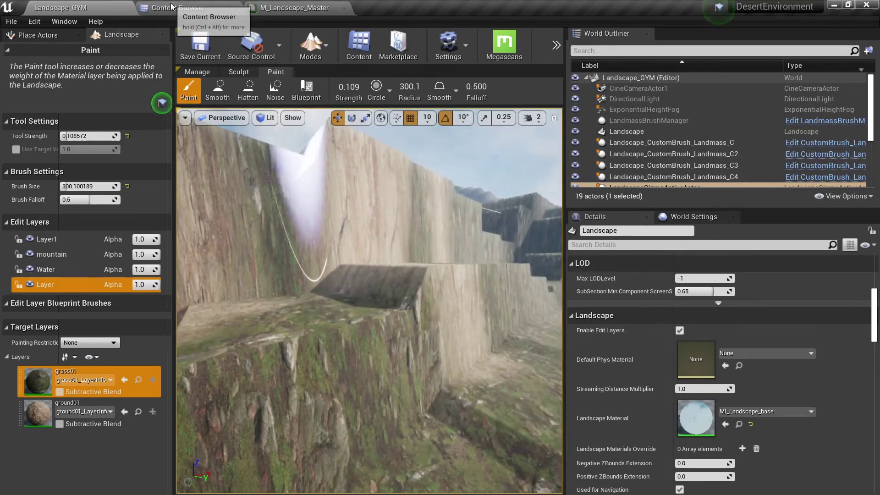
# Try feeding the Power node's Base from the grass displacement Texture Sample in M_Landscape_Master and apply the material
pyautogui.click(178, 8)
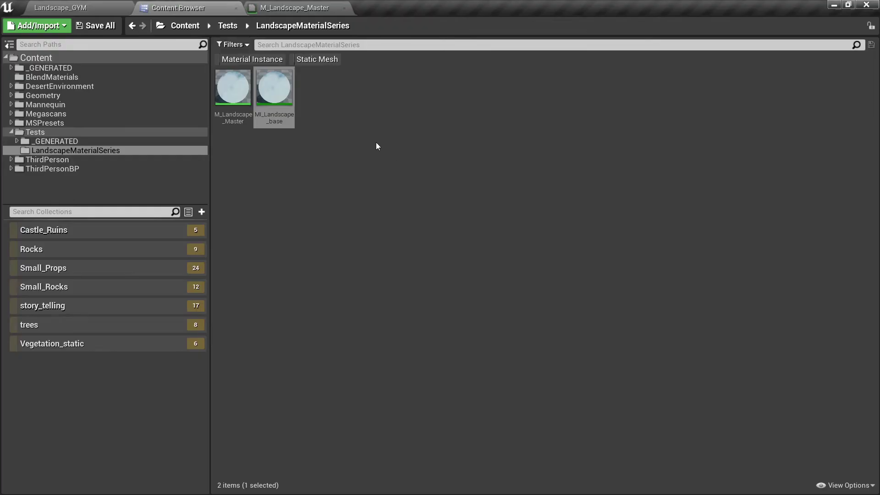
pyautogui.click(294, 8)
pyautogui.scroll(-7, 567, 194)
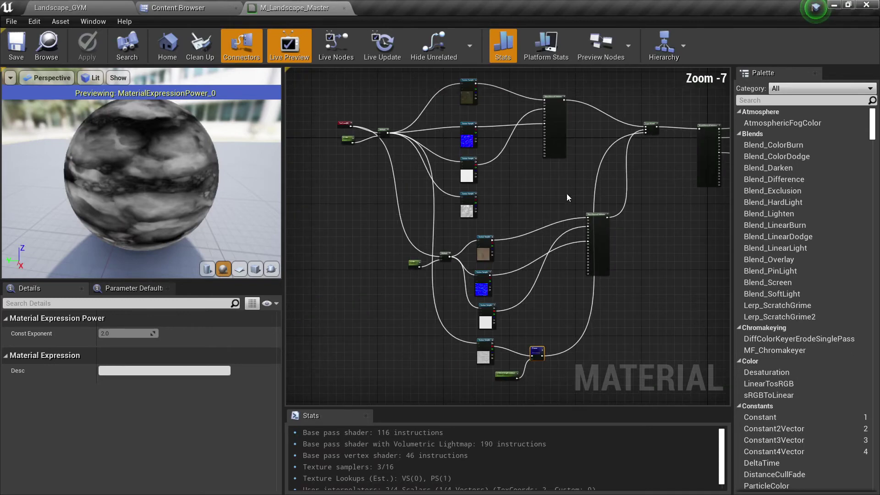
pyautogui.scroll(3, 503, 282)
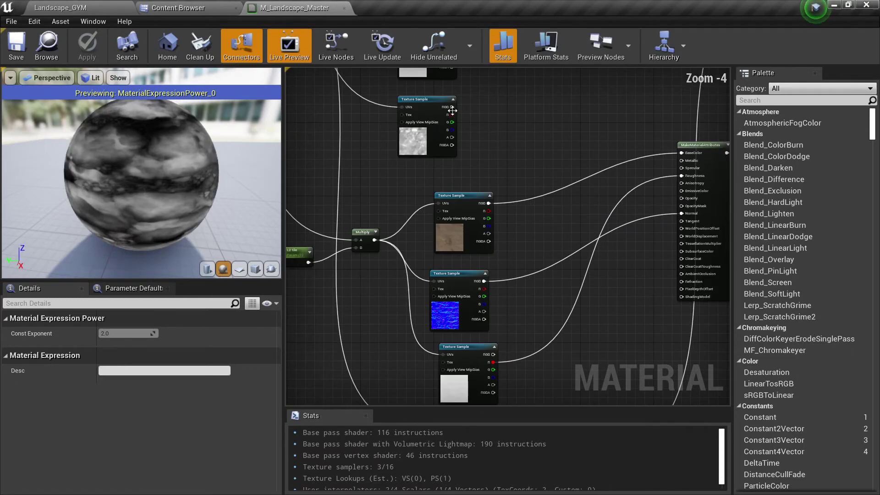
pyautogui.moveTo(452, 111); pyautogui.dragTo(560, 266)
pyautogui.moveTo(560, 263); pyautogui.dragTo(486, 305, button='right')
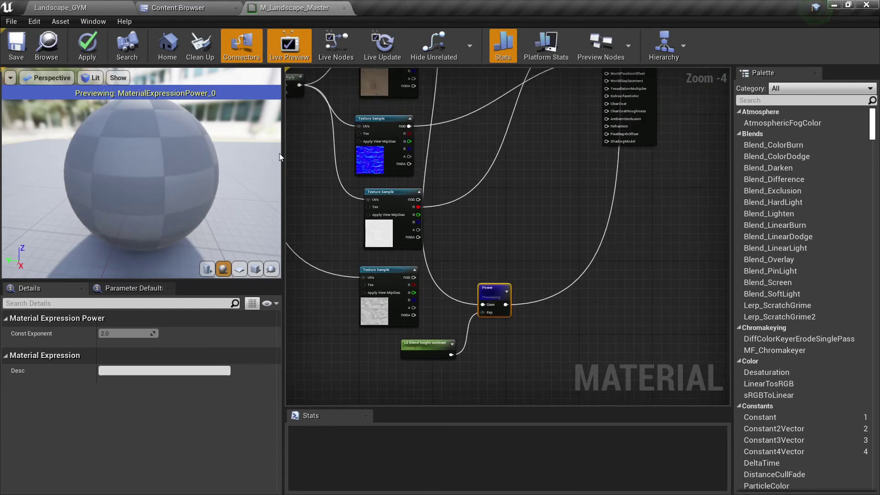
pyautogui.click(95, 56)
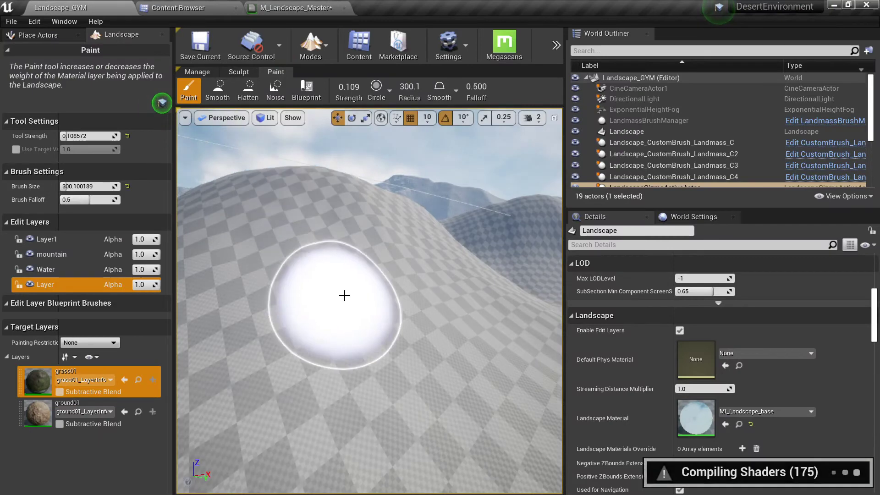
# Inspect the blend on the hill in Landscape_GYM and paint more grass01 along the edge of the ground patch
pyautogui.press('w')
pyautogui.moveTo(345, 296)
pyautogui.mouseDown(button='right')
pyautogui.moveTo(294, 296)
pyautogui.moveTo(321, 314)
pyautogui.moveTo(362, 296)
pyautogui.moveTo(387, 307)
pyautogui.mouseUp(button='right')
pyautogui.press('w')
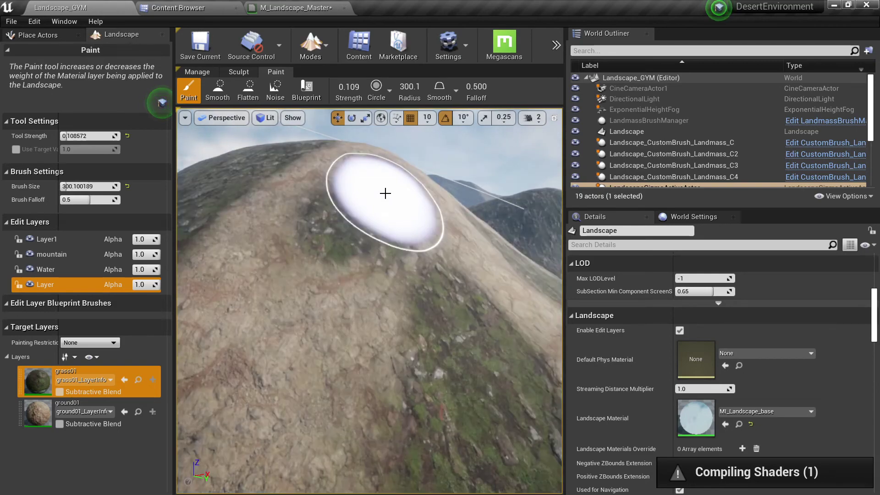
pyautogui.moveTo(385, 193); pyautogui.dragTo(388, 207, button='right')
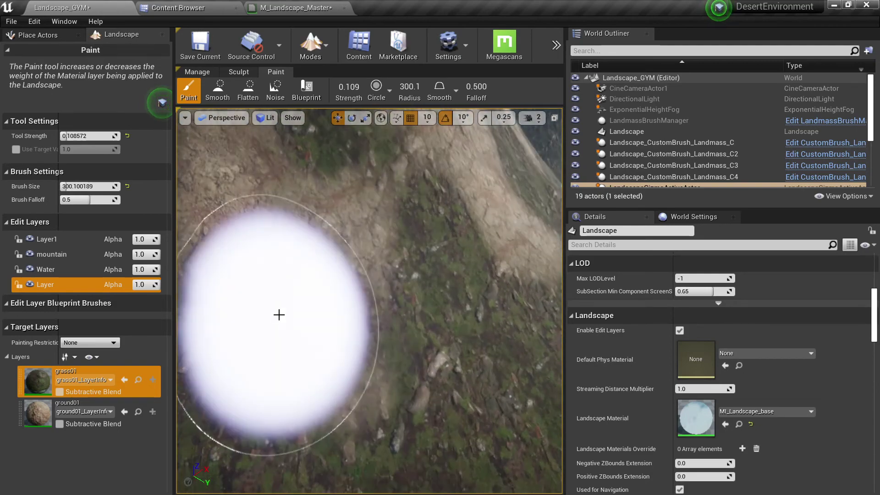
pyautogui.moveTo(279, 315)
pyautogui.mouseDown()
pyautogui.moveTo(462, 193)
pyautogui.moveTo(316, 269)
pyautogui.moveTo(432, 256)
pyautogui.mouseUp()
pyautogui.moveTo(431, 256)
pyautogui.mouseDown(button='right')
pyautogui.moveTo(362, 213)
pyautogui.moveTo(377, 247)
pyautogui.mouseUp(button='right')
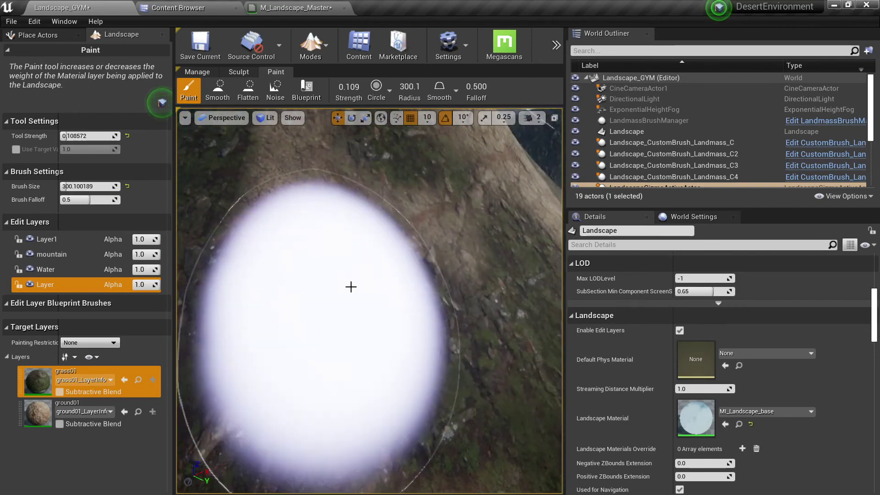
pyautogui.moveTo(546, 303); pyautogui.dragTo(291, 222, button='right')
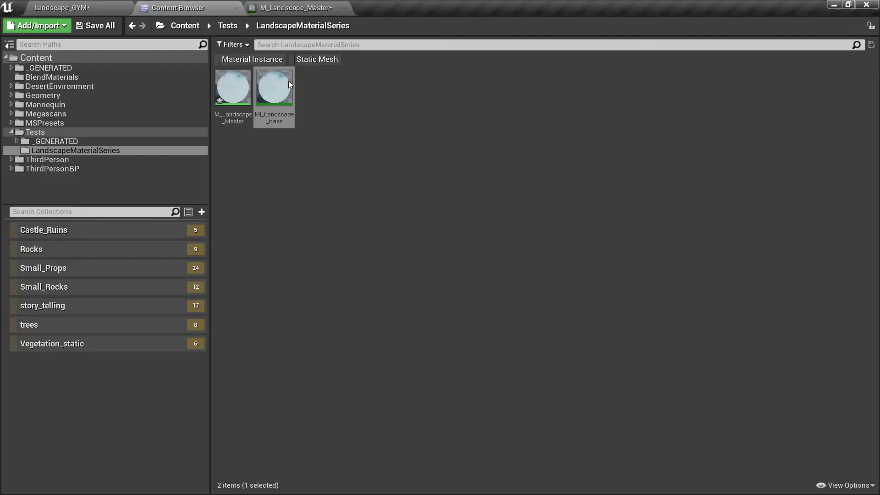
# In M_Landscape_Master, rewire the Power node's output to the Layer Blend node and connect the ground displacement texture's R output to its Base
pyautogui.click(293, 5)
pyautogui.scroll(-5, 346, 216)
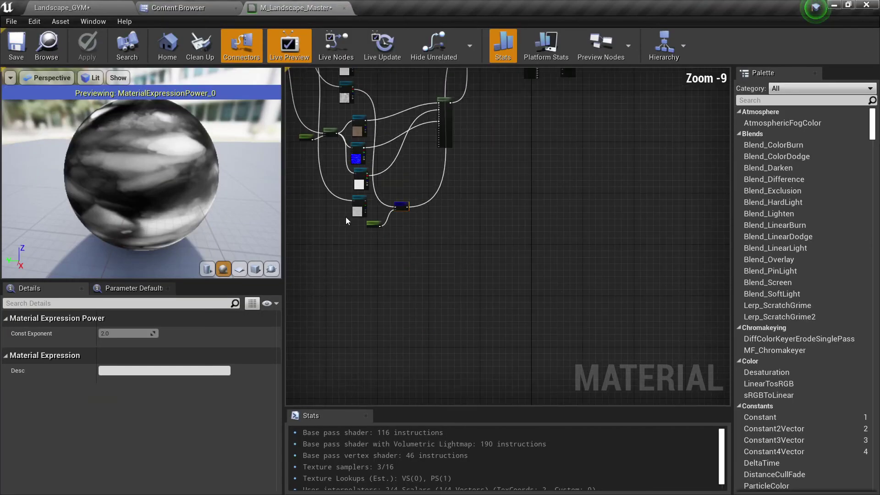
pyautogui.scroll(5, 430, 321)
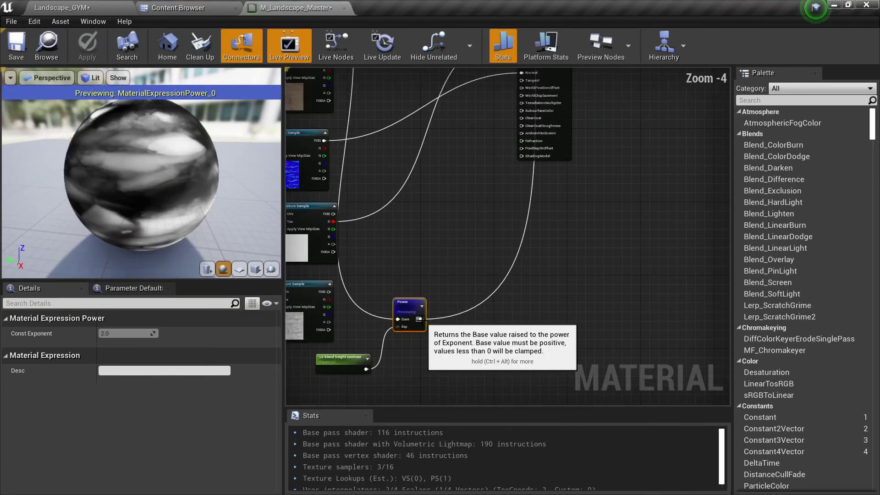
pyautogui.moveTo(421, 319); pyautogui.dragTo(651, 199)
pyautogui.scroll(-4, 519, 283)
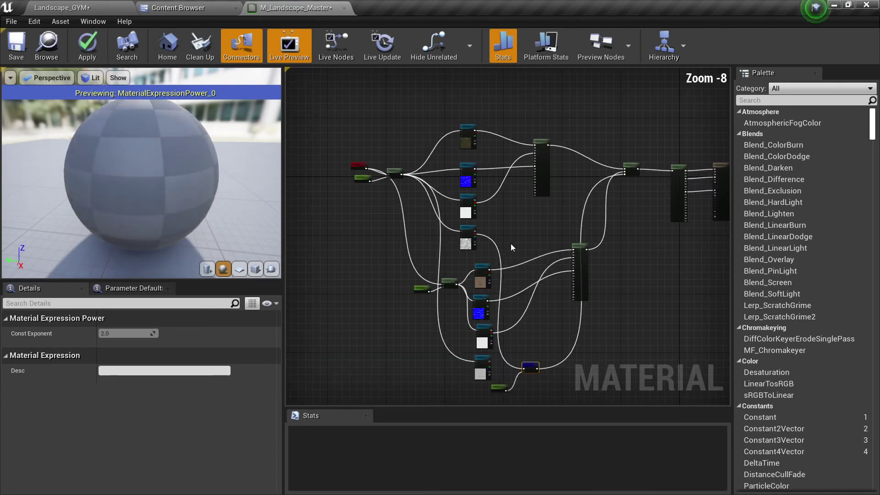
pyautogui.scroll(8, 500, 316)
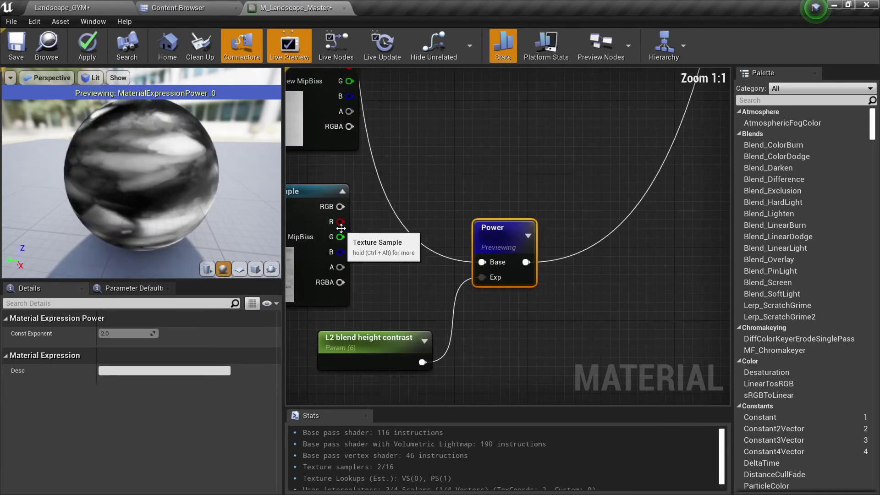
pyautogui.moveTo(340, 222); pyautogui.dragTo(481, 262)
# Examine the ground texture samples, the Power node and their connections through MakeMaterialAttributes to the Layer Blend node
pyautogui.scroll(-7, 488, 231)
pyautogui.moveTo(505, 269); pyautogui.dragTo(467, 365, button='right')
pyautogui.moveTo(467, 376); pyautogui.dragTo(379, 287)
pyautogui.moveTo(376, 235); pyautogui.dragTo(376, 234)
pyautogui.scroll(3, 422, 281)
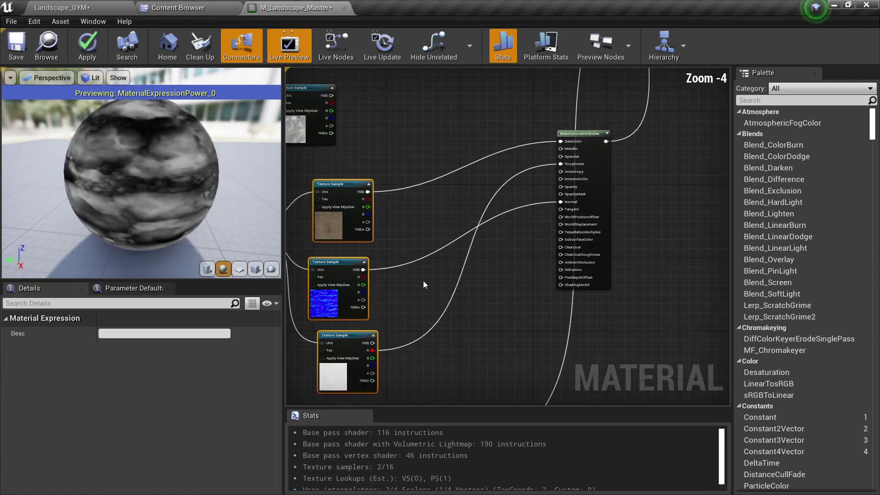
pyautogui.scroll(-3, 384, 251)
pyautogui.moveTo(383, 251); pyautogui.dragTo(440, 221, button='right')
pyautogui.click(420, 267)
pyautogui.scroll(5, 403, 174)
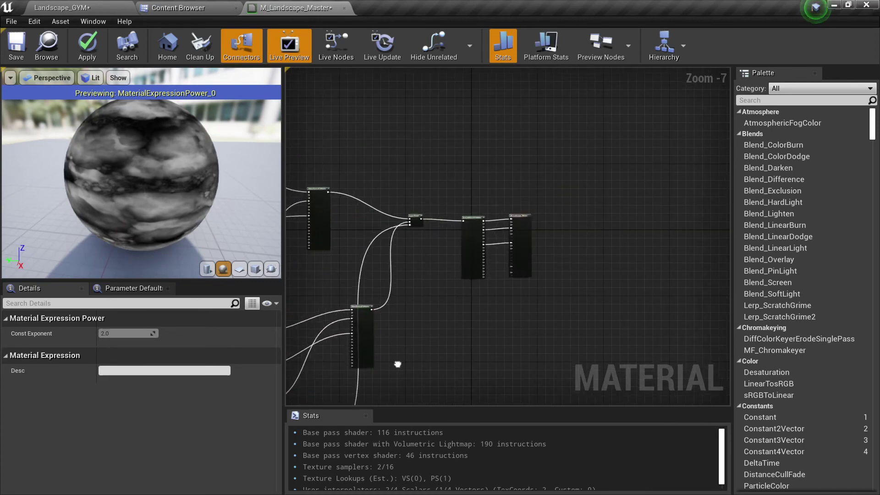
pyautogui.moveTo(427, 140); pyautogui.dragTo(468, 159, button='right')
pyautogui.scroll(-4, 468, 159)
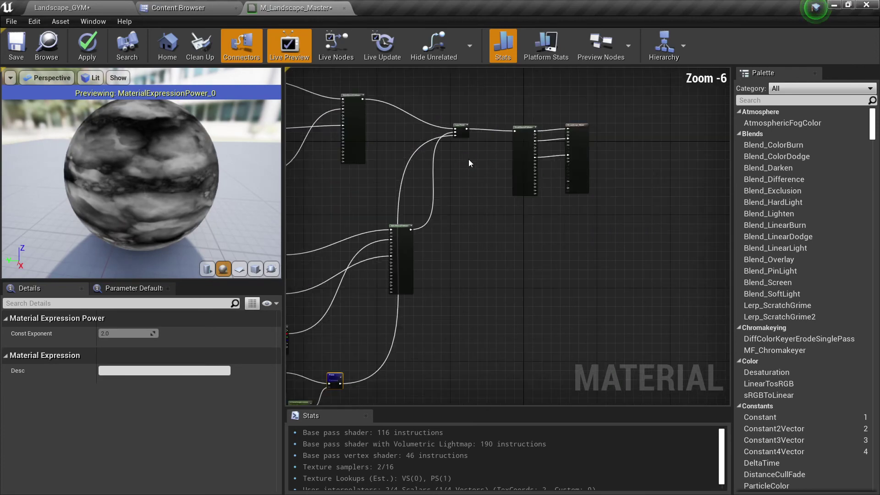
# Inspect the Power node, its L2 blend height contrast exponent and its output connection to the Layer Blend node
pyautogui.scroll(4, 457, 180)
pyautogui.scroll(-4, 478, 174)
pyautogui.moveTo(472, 245); pyautogui.dragTo(479, 161, button='right')
pyautogui.scroll(6, 444, 319)
pyautogui.click(444, 320)
pyautogui.scroll(-6, 494, 259)
pyautogui.scroll(3, 441, 252)
pyautogui.click(416, 255)
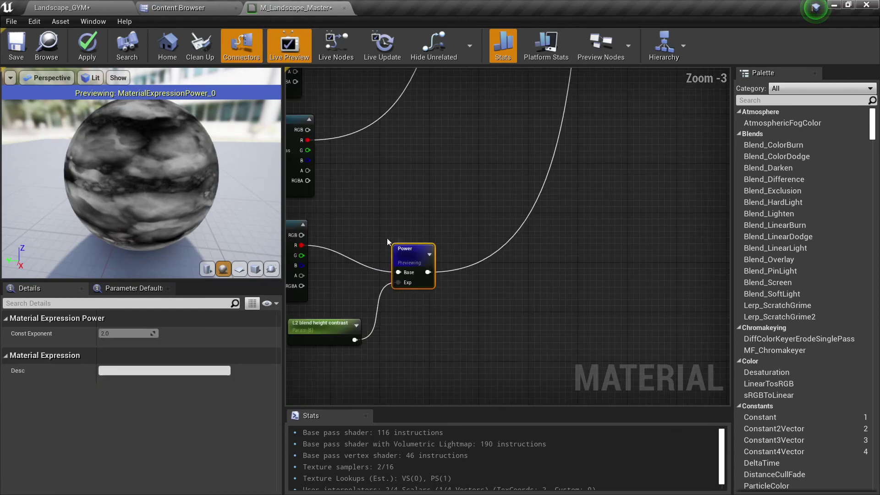
pyautogui.scroll(-5, 432, 237)
pyautogui.scroll(6, 459, 312)
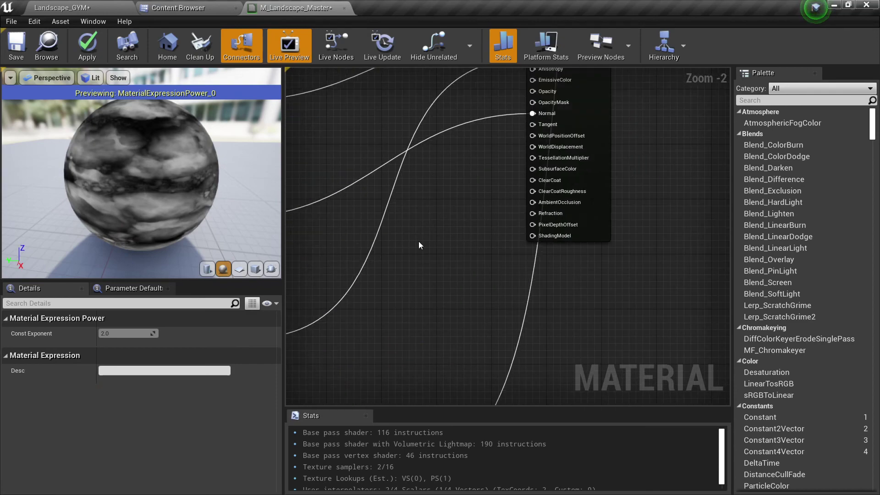
# Review how the ground layer's Texture Samples feed MakeMaterialAttributes and the Power node, and clear the node selection
pyautogui.scroll(-7, 516, 289)
pyautogui.scroll(6, 516, 289)
pyautogui.moveTo(515, 289); pyautogui.dragTo(560, 186, button='right')
pyautogui.scroll(-1, 561, 186)
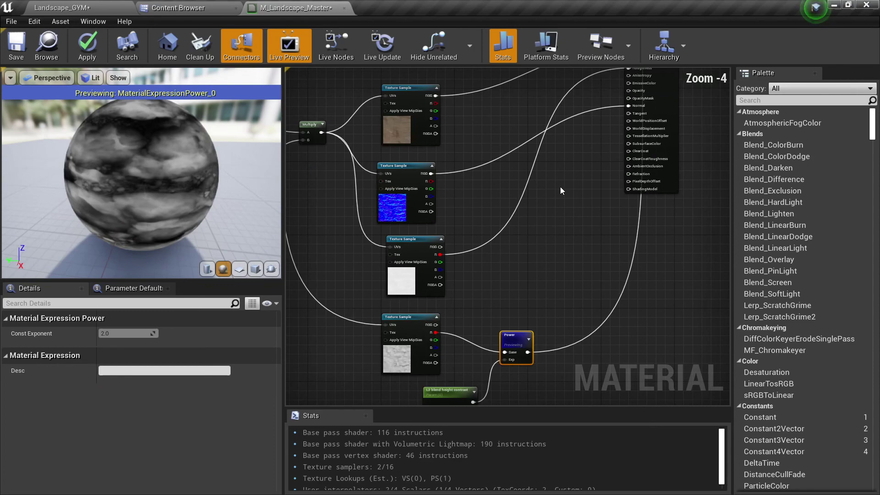
pyautogui.moveTo(567, 156); pyautogui.dragTo(530, 225, button='right')
pyautogui.scroll(-4, 493, 241)
pyautogui.scroll(5, 481, 248)
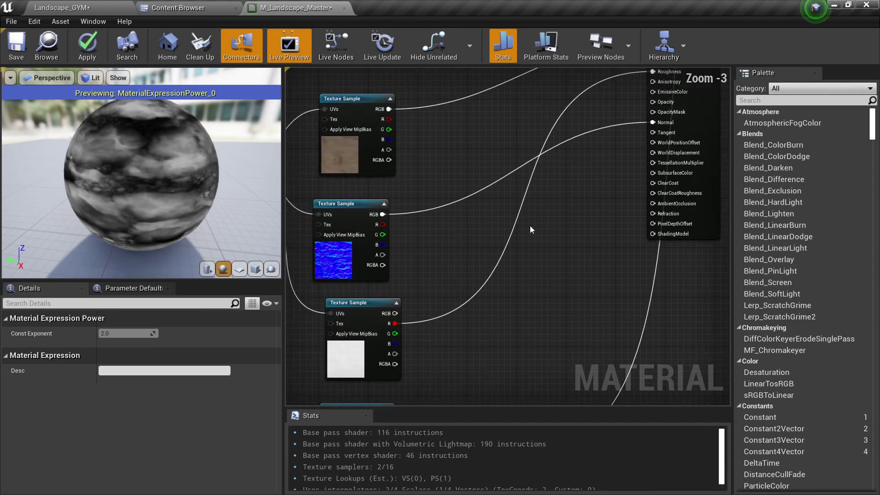
pyautogui.scroll(-2, 530, 225)
pyautogui.scroll(-1, 676, 140)
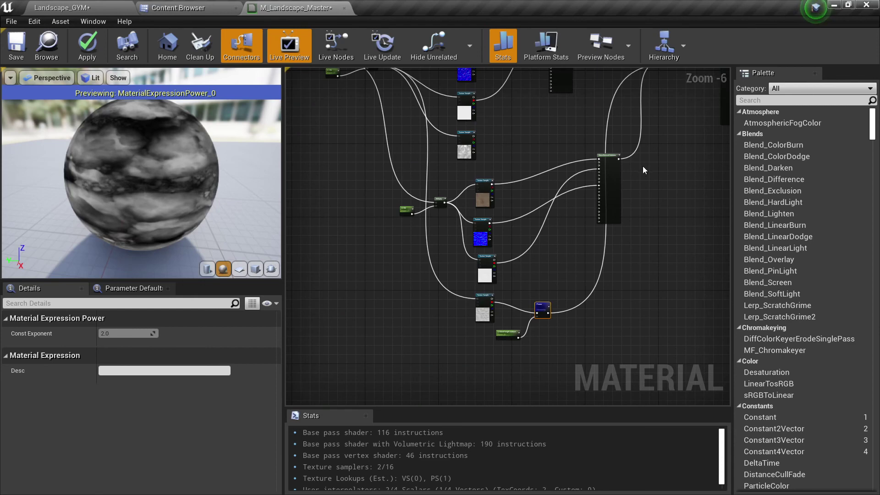
pyautogui.moveTo(643, 166); pyautogui.dragTo(431, 331)
pyautogui.click(431, 331)
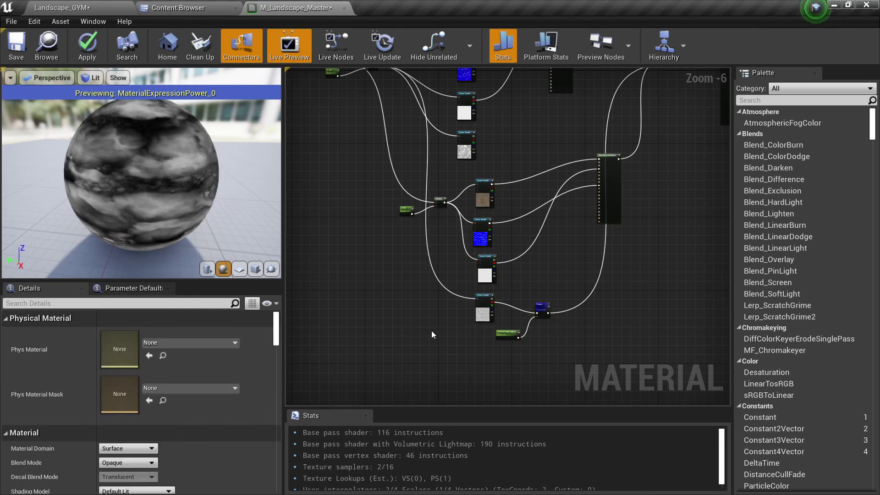